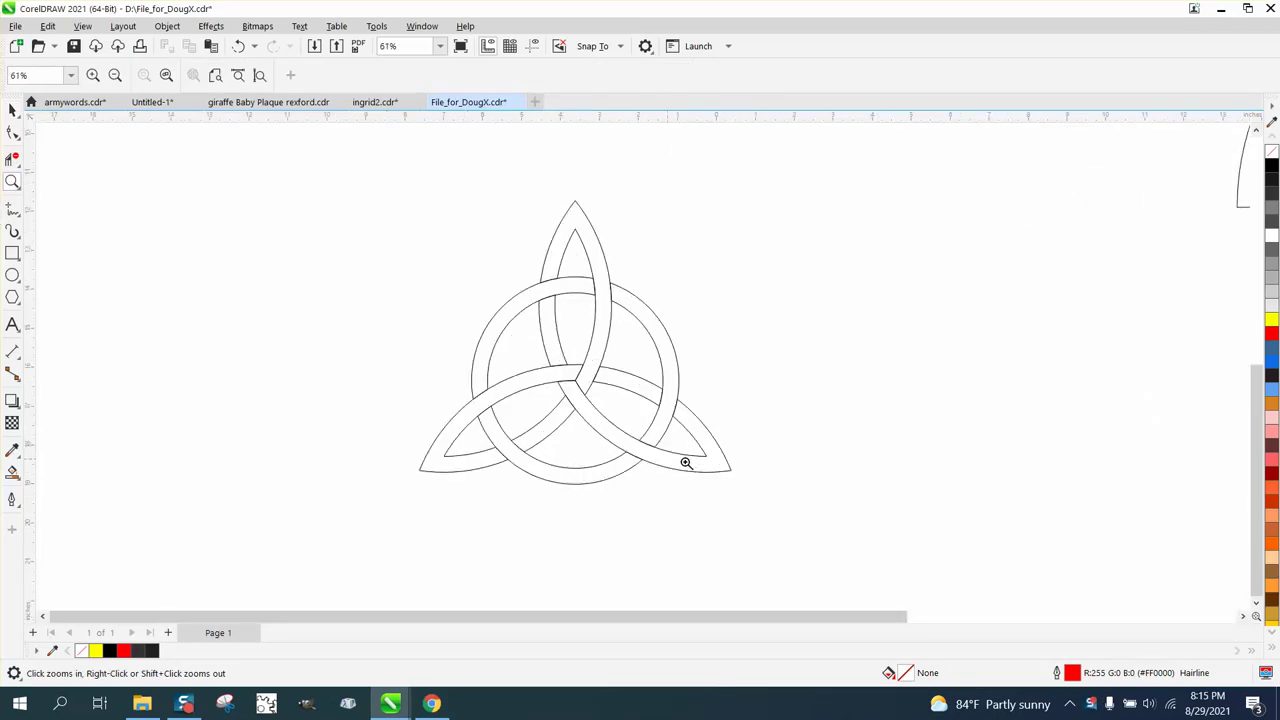
- Add a dimension line across the triquetra's two lower tips, reading 6.74"
{"action": "left_click", "coordinate": [18, 217]}
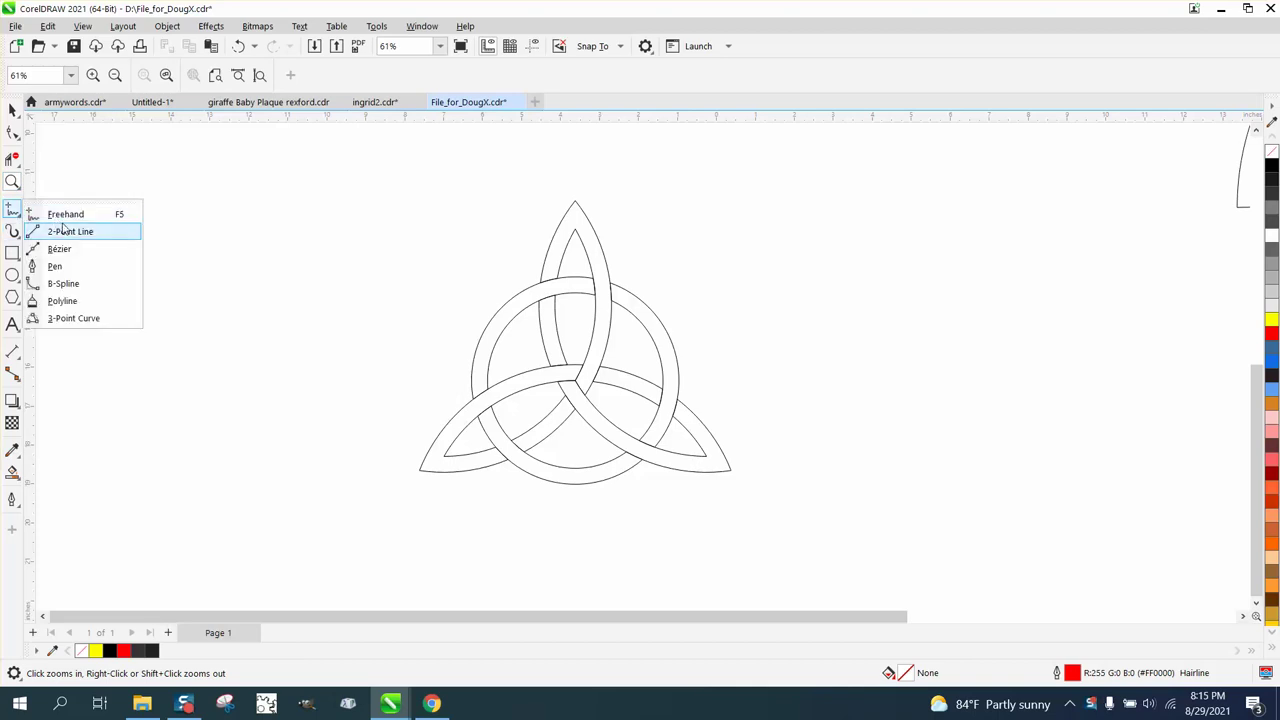
{"action": "left_click", "coordinate": [13, 351]}
{"action": "left_click", "coordinate": [75, 358]}
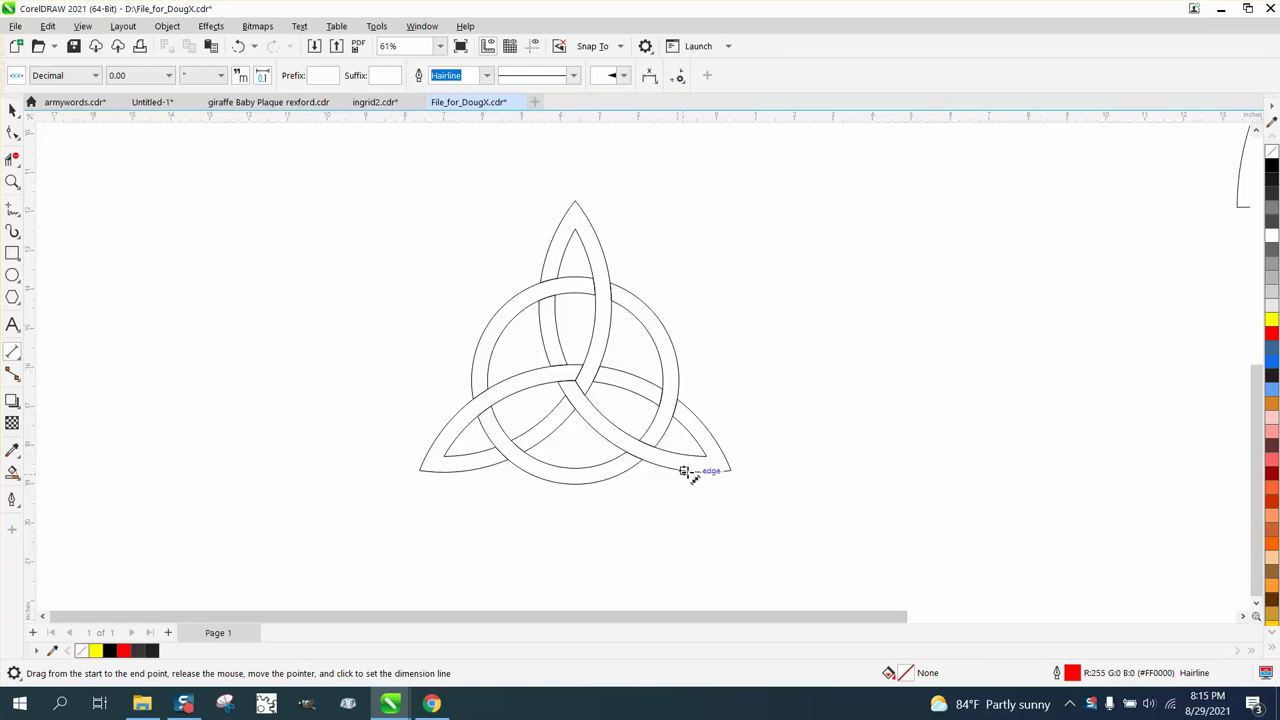
{"action": "left_click_drag", "start_coordinate": [708, 458], "coordinate": [446, 457]}
{"action": "left_click", "coordinate": [446, 449]}
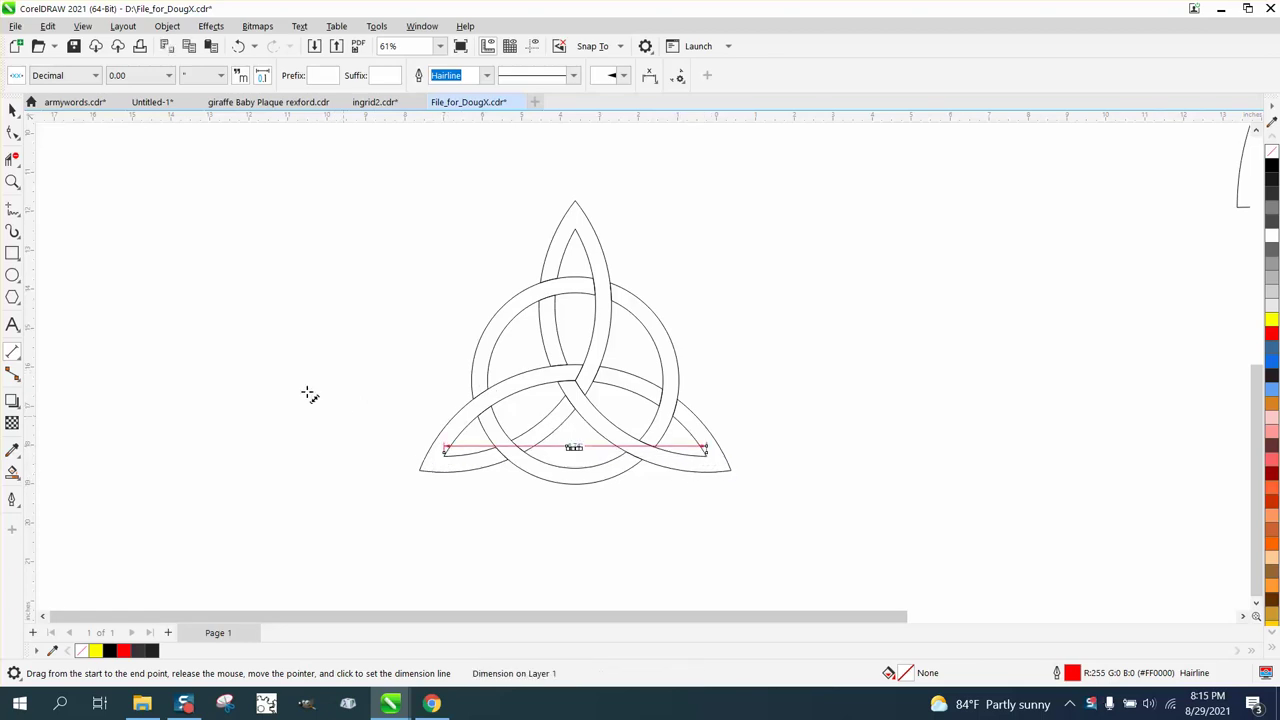
{"action": "key", "text": "space"}
{"action": "key", "text": "Escape"}
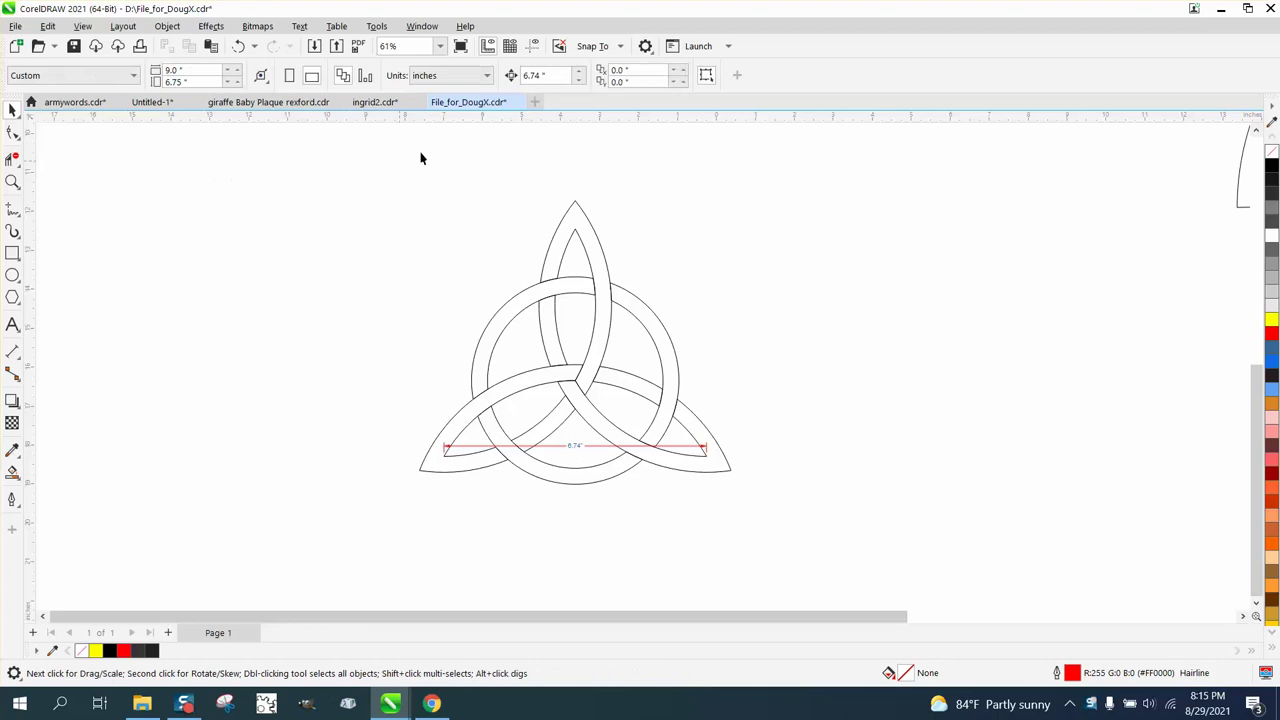
- Delete the dimension line and duplicate the triquetra with Ctrl+D into overlapping copies on both sides
{"action": "left_click", "coordinate": [575, 450]}
{"action": "key", "text": "Delete"}
{"action": "left_click", "coordinate": [596, 377]}
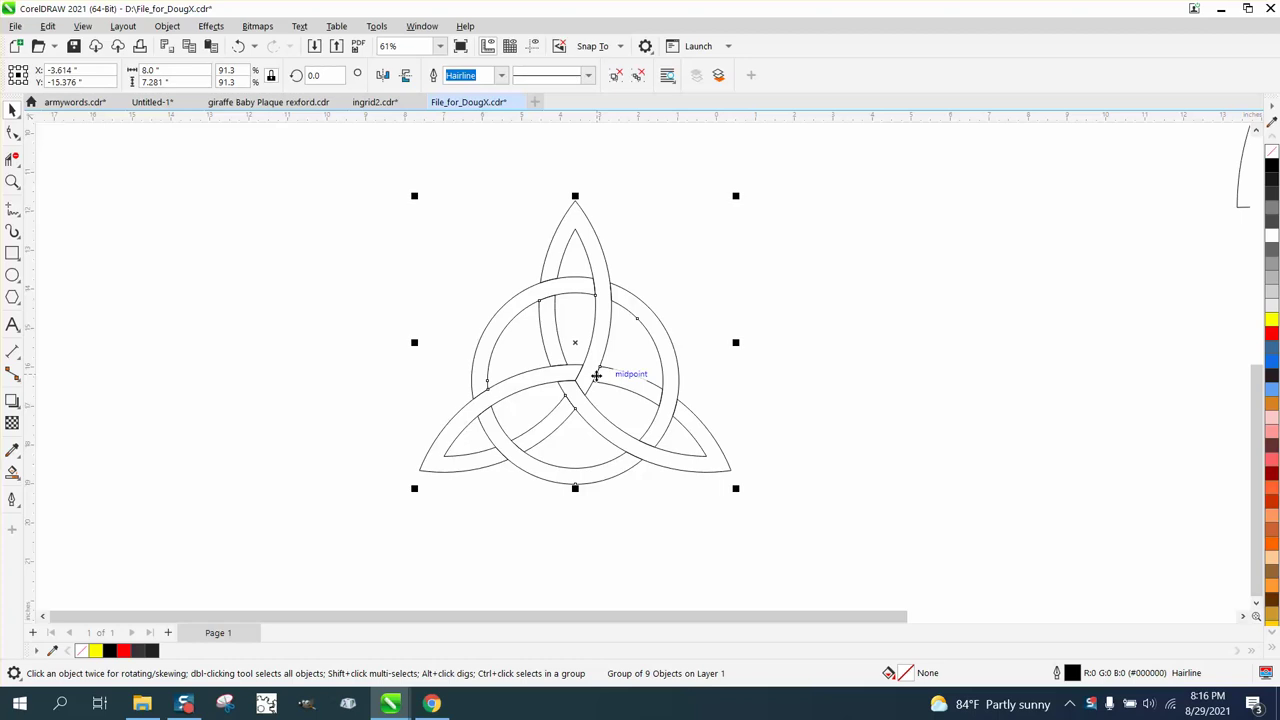
{"action": "key", "text": "ctrl+d"}
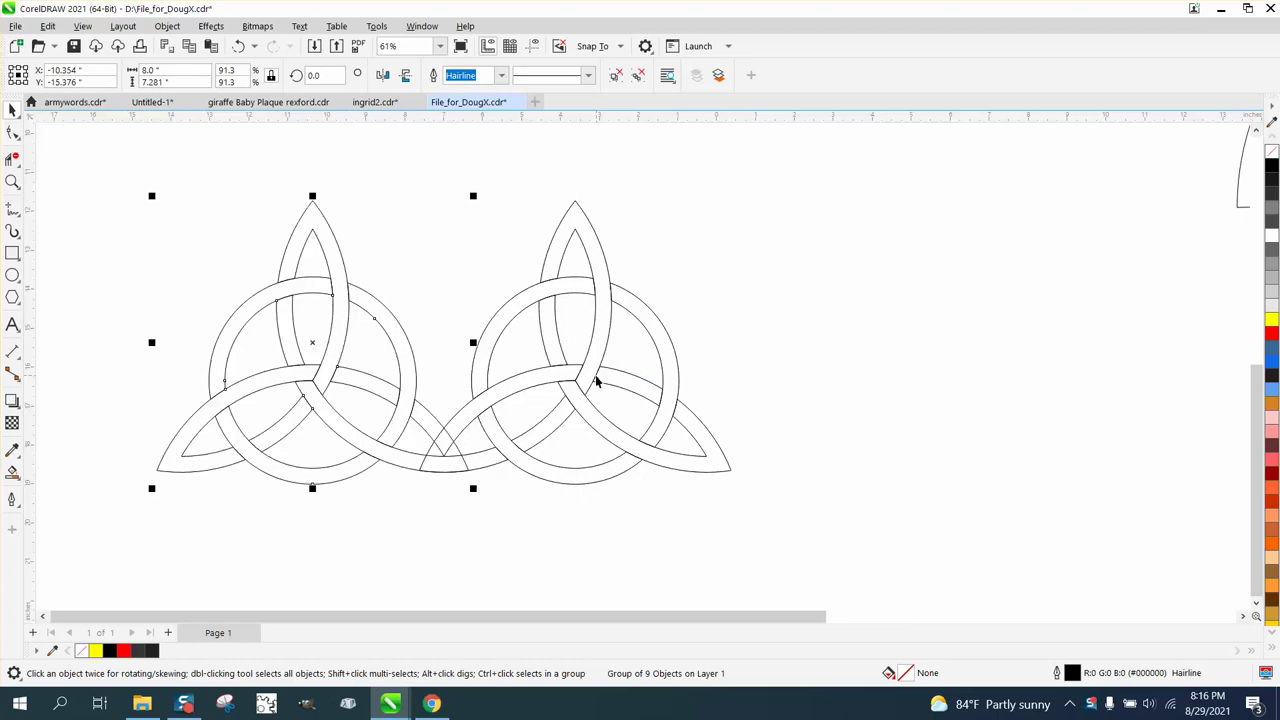
{"action": "left_click", "coordinate": [595, 377]}
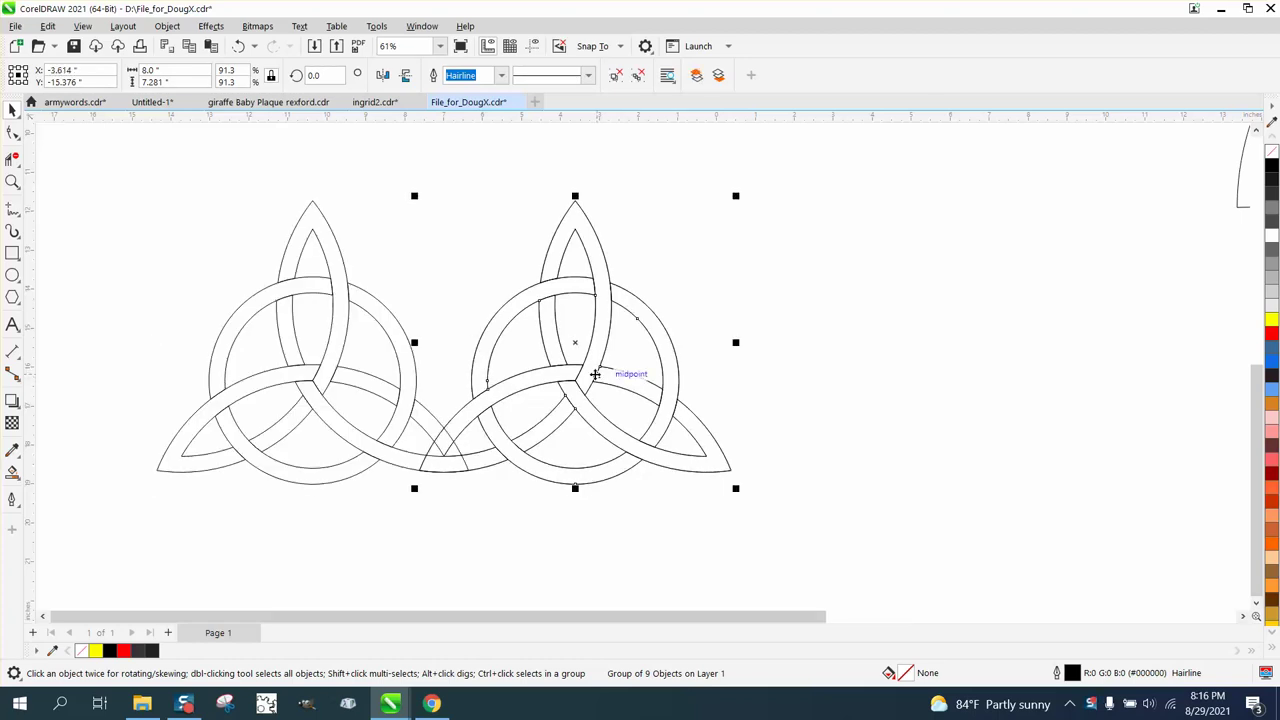
{"action": "key", "text": "ctrl+d"}
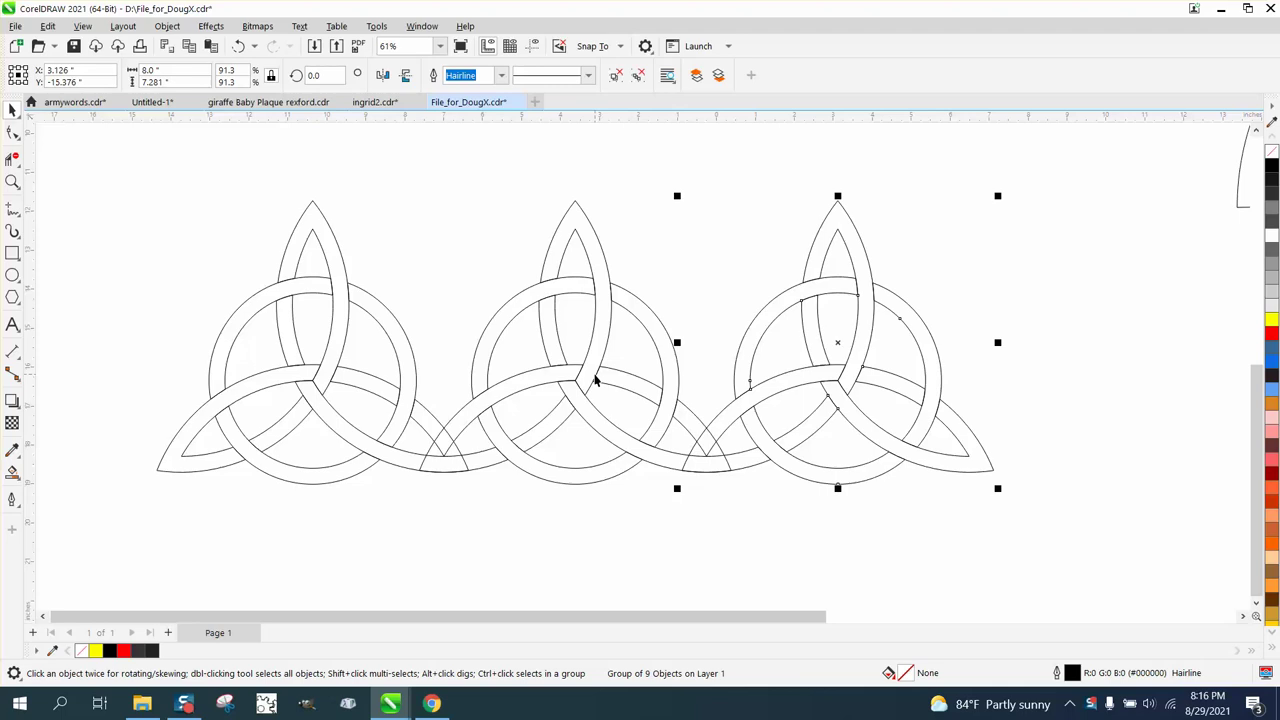
{"action": "key", "text": "ctrl+d"}
{"action": "key", "text": "ctrl+d"}
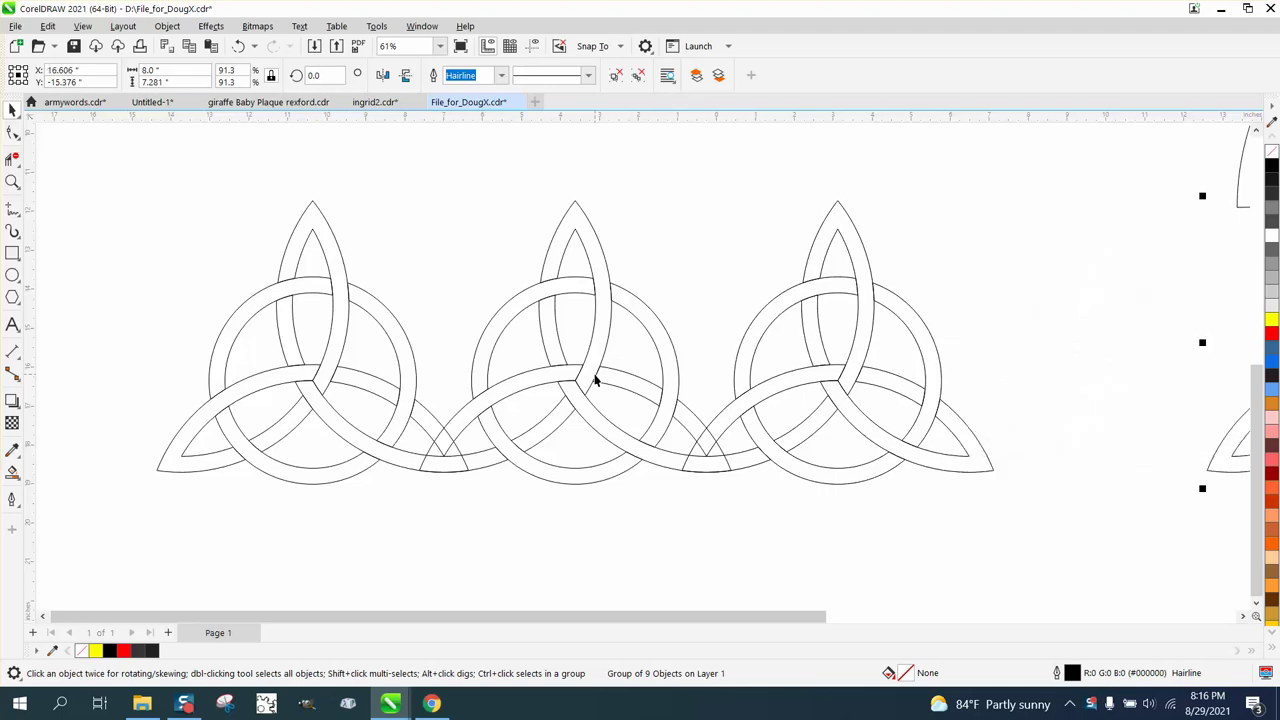
{"action": "scroll", "coordinate": [620, 338], "scroll_direction": "down", "scroll_amount": 2}
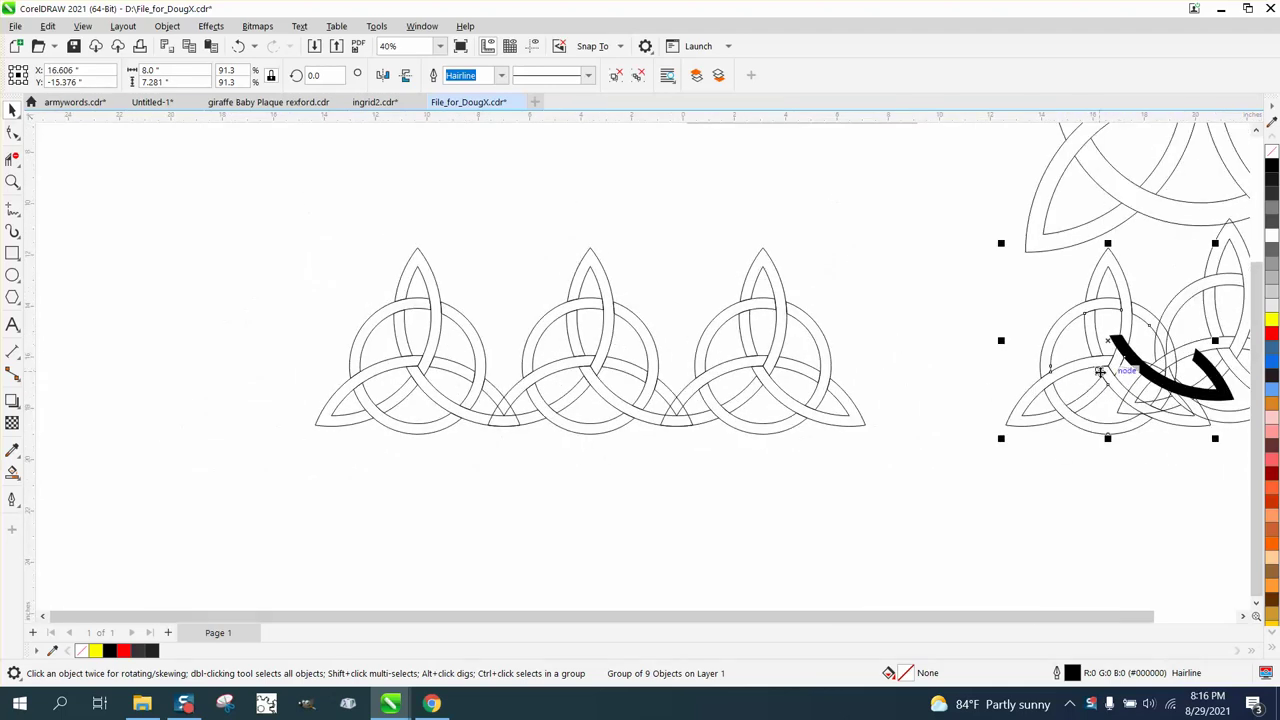
{"action": "key", "text": "shift+Left"}
{"action": "key", "text": "shift+Left"}
{"action": "key", "text": "shift+Left"}
{"action": "key", "text": "shift+Left"}
{"action": "key", "text": "shift+Left"}
{"action": "key", "text": "shift+Left"}
{"action": "key", "text": "shift+Left"}
{"action": "key", "text": "shift+Left"}
{"action": "key", "text": "shift+Left"}
{"action": "key", "text": "shift+Left"}
{"action": "key", "text": "shift+Left"}
{"action": "key", "text": "shift+Left"}
{"action": "key", "text": "shift+Left"}
{"action": "key", "text": "shift+Left"}
{"action": "key", "text": "shift+Left"}
{"action": "key", "text": "shift+Left"}
{"action": "key", "text": "shift+Left"}
{"action": "key", "text": "shift+Left"}
{"action": "key", "text": "shift+Left"}
{"action": "key", "text": "shift+Left"}
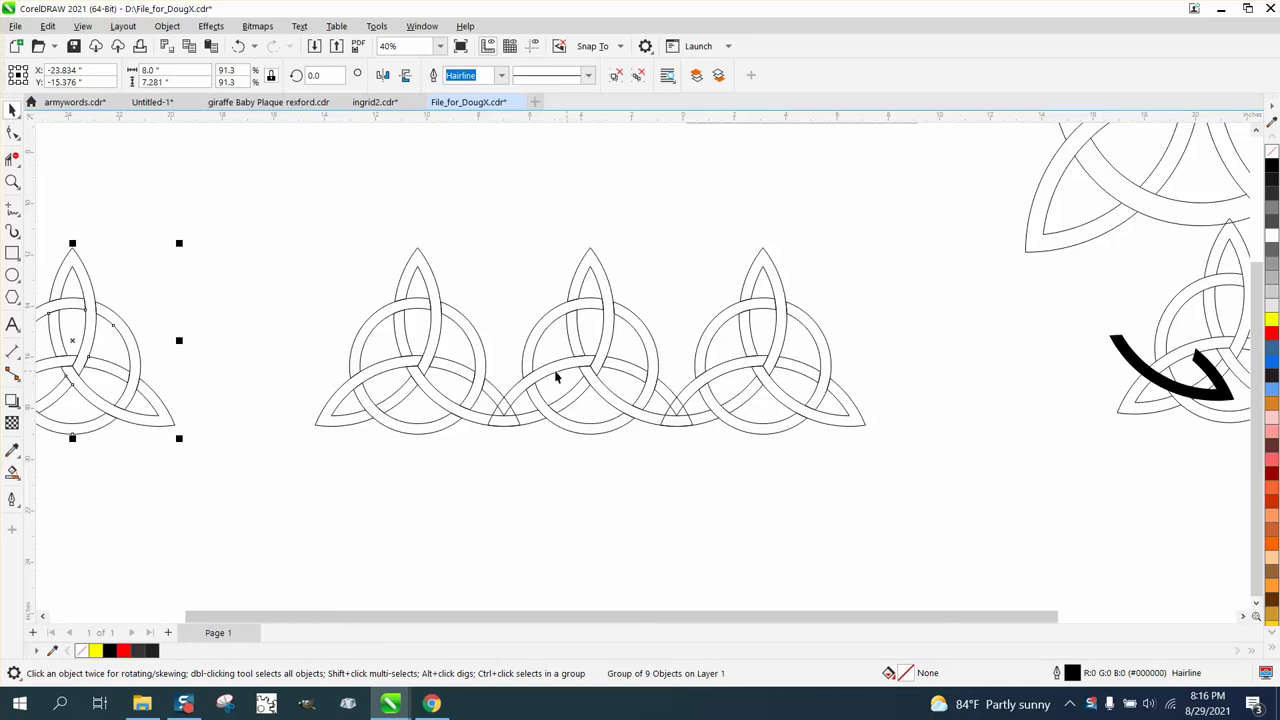
- Zoom into the overlaps and trim the crossing segment and both lens sides at the first junction
{"action": "key", "text": "z"}
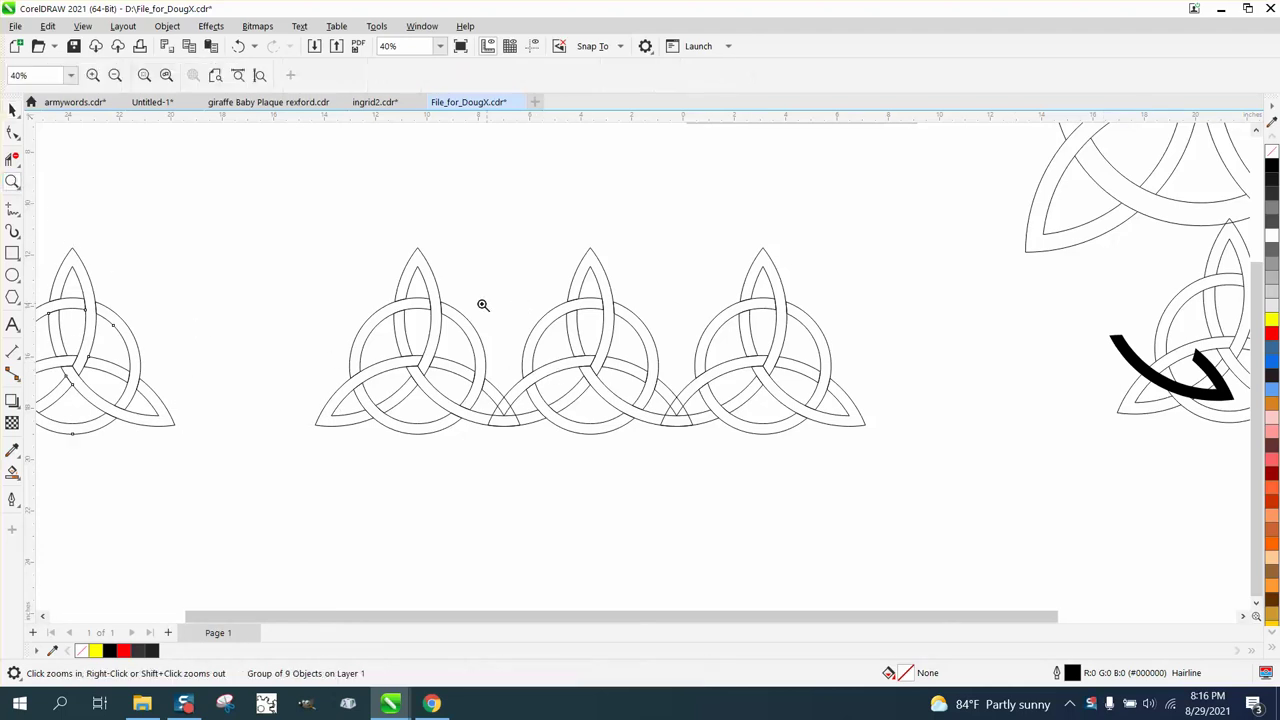
{"action": "left_click_drag", "start_coordinate": [414, 305], "coordinate": [846, 505]}
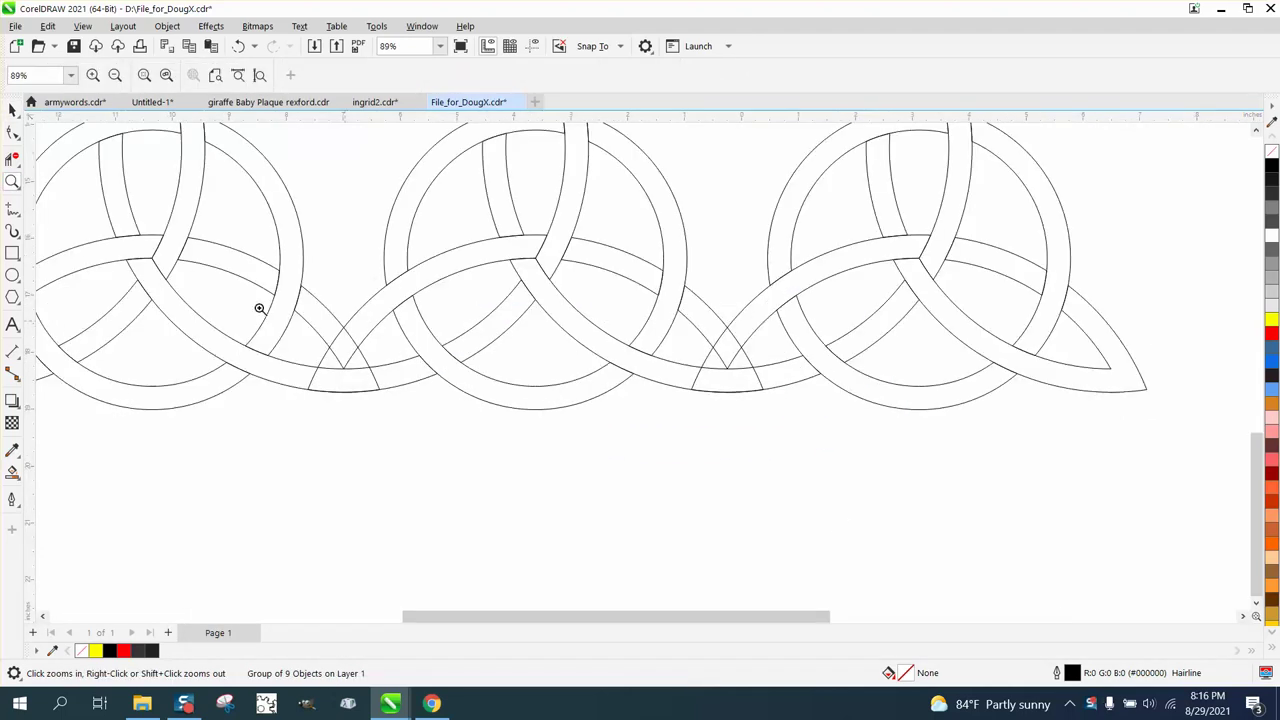
{"action": "left_click", "coordinate": [13, 157]}
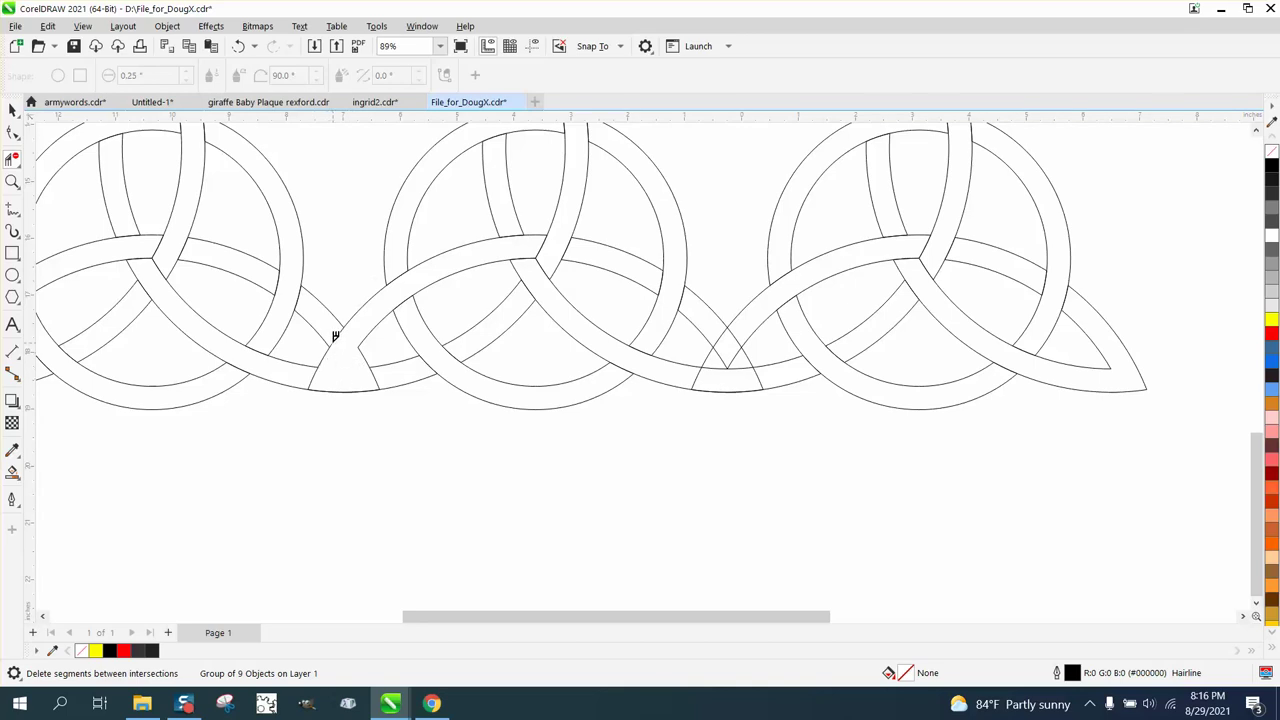
{"action": "left_click", "coordinate": [335, 336]}
{"action": "left_click", "coordinate": [315, 368]}
{"action": "left_click", "coordinate": [381, 374]}
- Trim the crossing, lens and lower band-edge segments at the second knot junction
{"action": "left_click", "coordinate": [720, 337]}
{"action": "left_click", "coordinate": [735, 369]}
{"action": "left_click", "coordinate": [698, 374]}
{"action": "scroll", "coordinate": [775, 400], "scroll_direction": "down", "scroll_amount": 2}
{"action": "scroll", "coordinate": [767, 409], "scroll_direction": "down", "scroll_amount": 1}
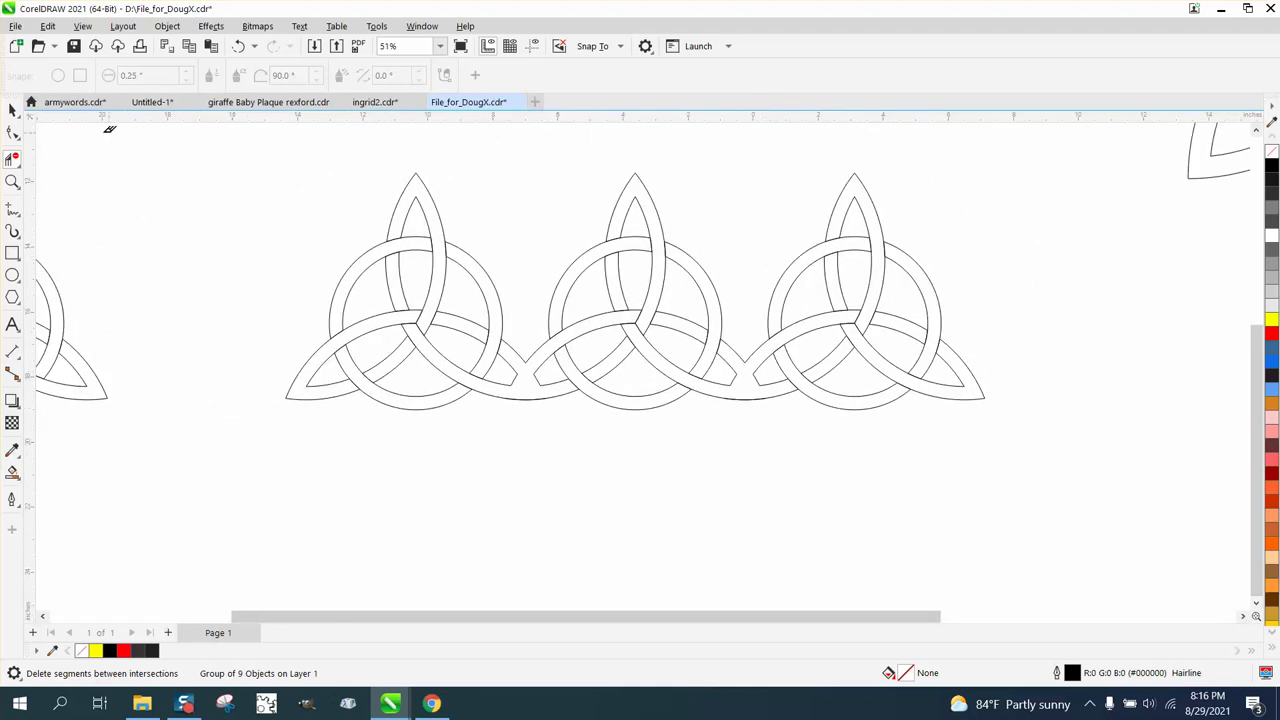
- Delete the left and right knots, keeping only the trimmed centre knot
{"action": "left_click", "coordinate": [12, 110]}
{"action": "left_click", "coordinate": [447, 250]}
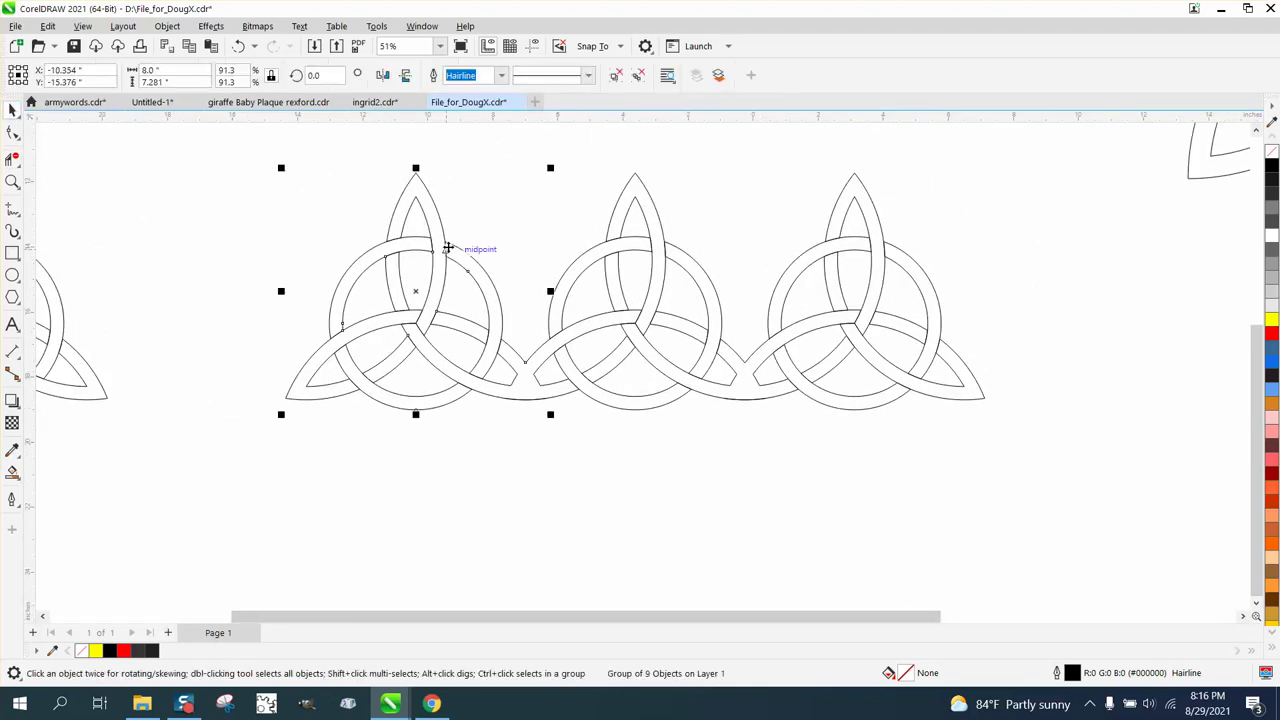
{"action": "key", "text": "Delete"}
{"action": "left_click", "coordinate": [817, 258]}
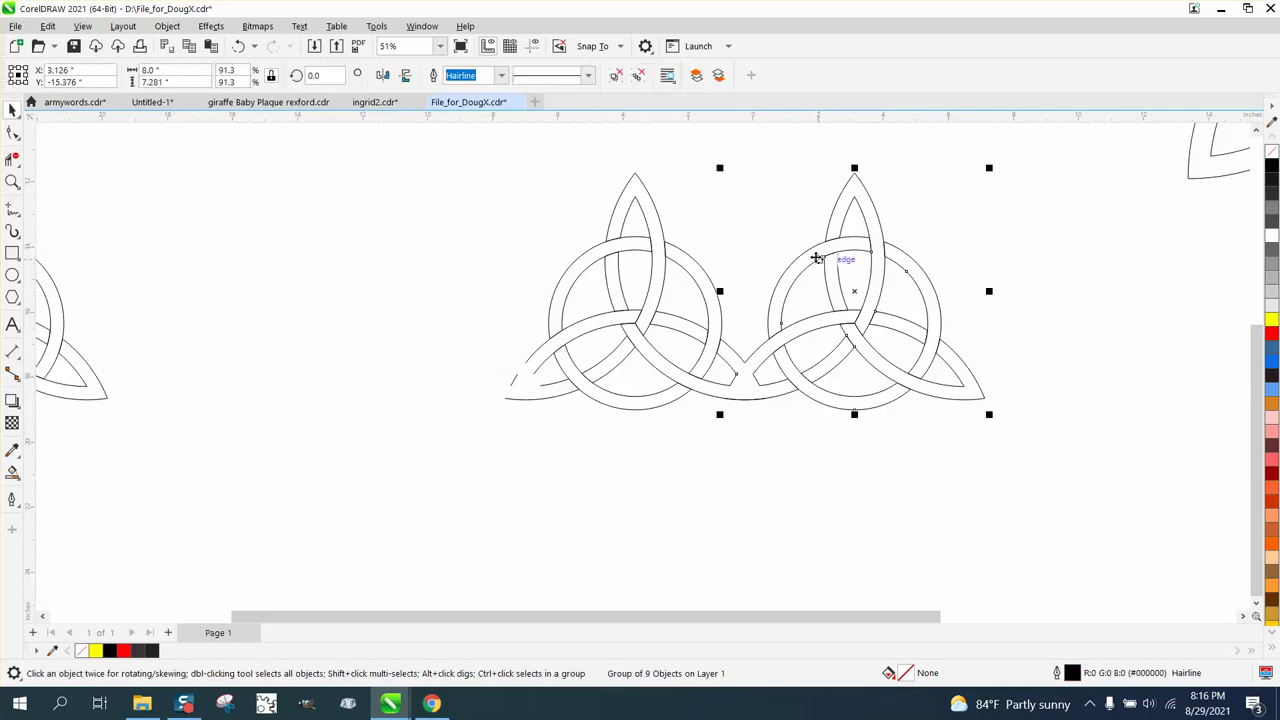
{"action": "key", "text": "Delete"}
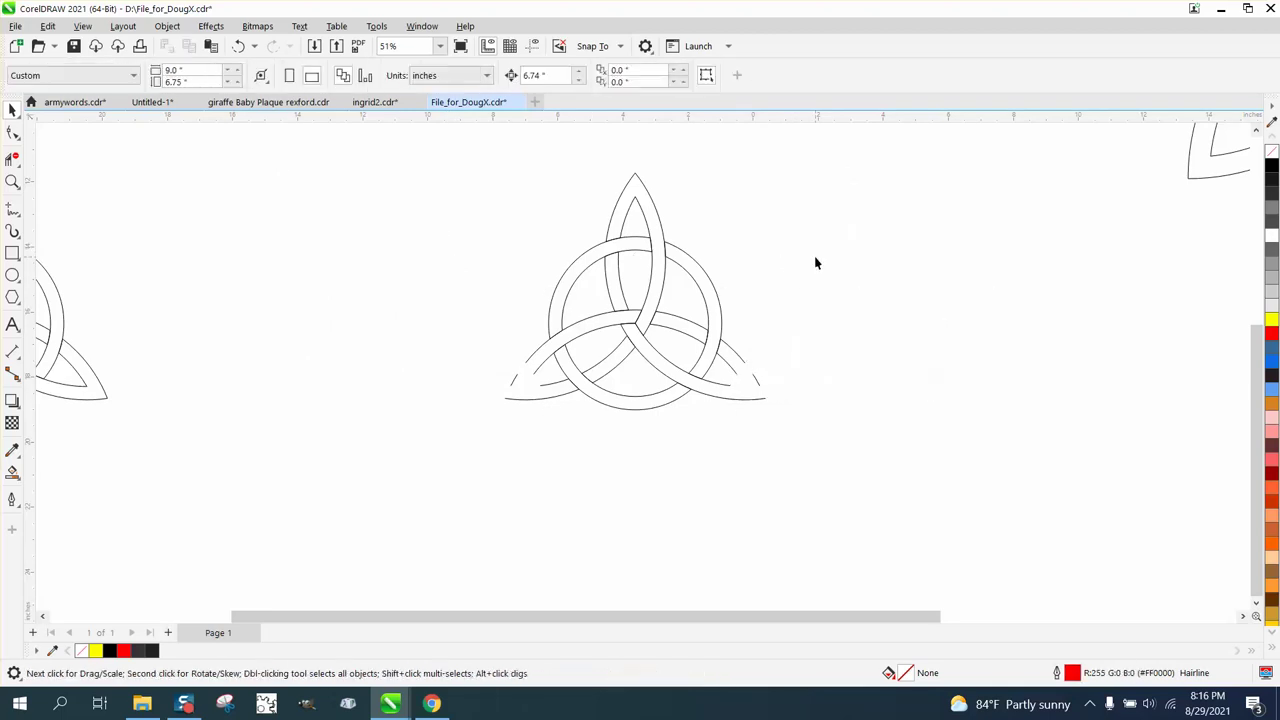
- Duplicate the centre knot with Ctrl+D to the right and left until the row holds six knots
{"action": "left_click", "coordinate": [652, 271]}
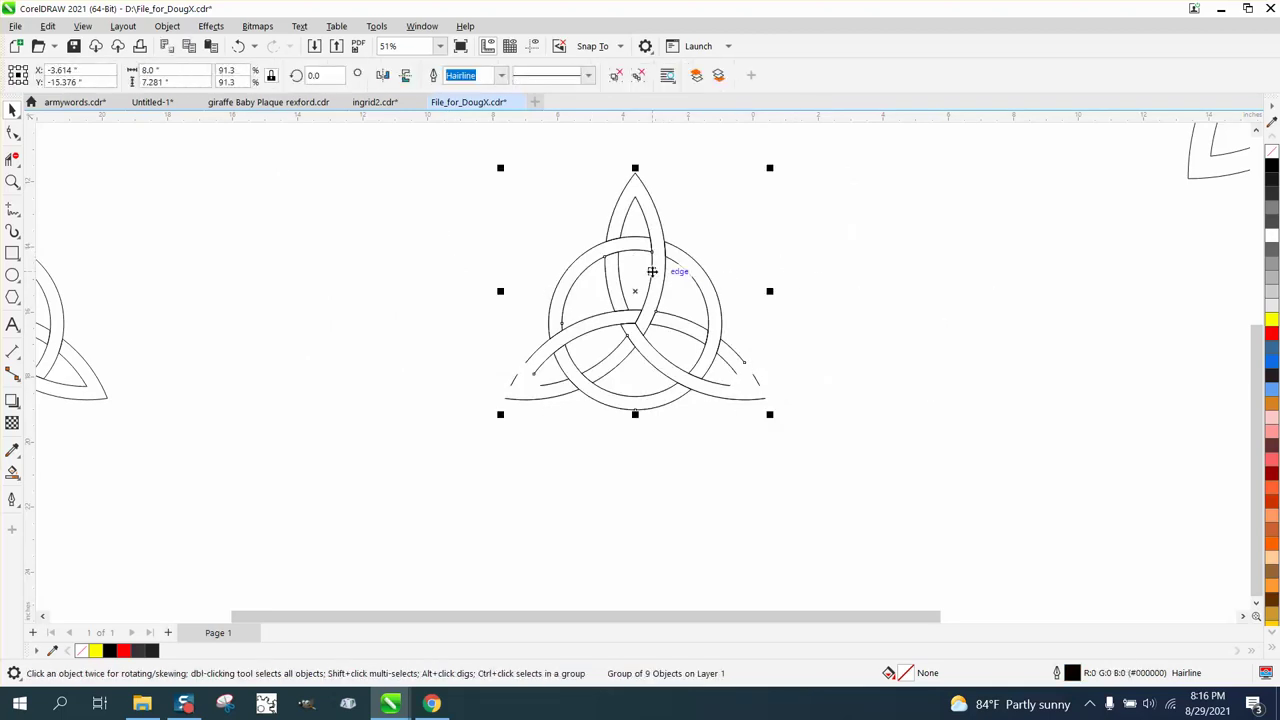
{"action": "key", "text": "ctrl+d"}
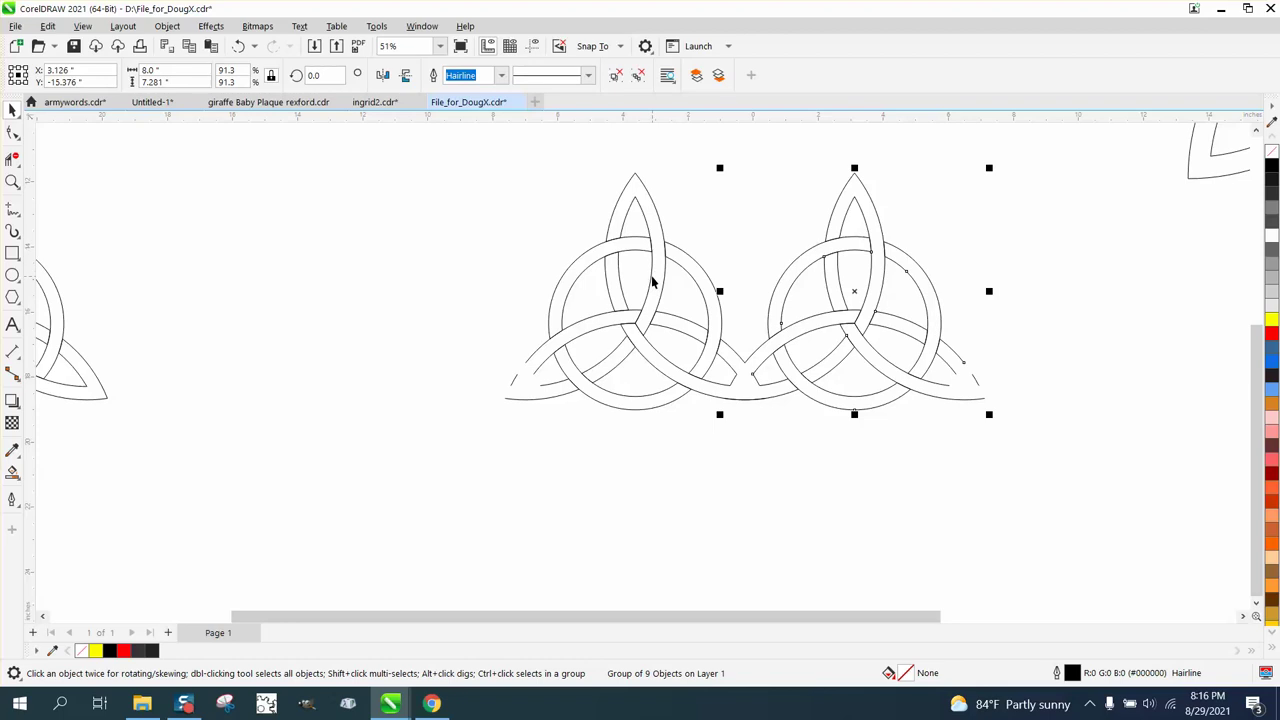
{"action": "left_click", "coordinate": [651, 278]}
{"action": "key", "text": "ctrl+d"}
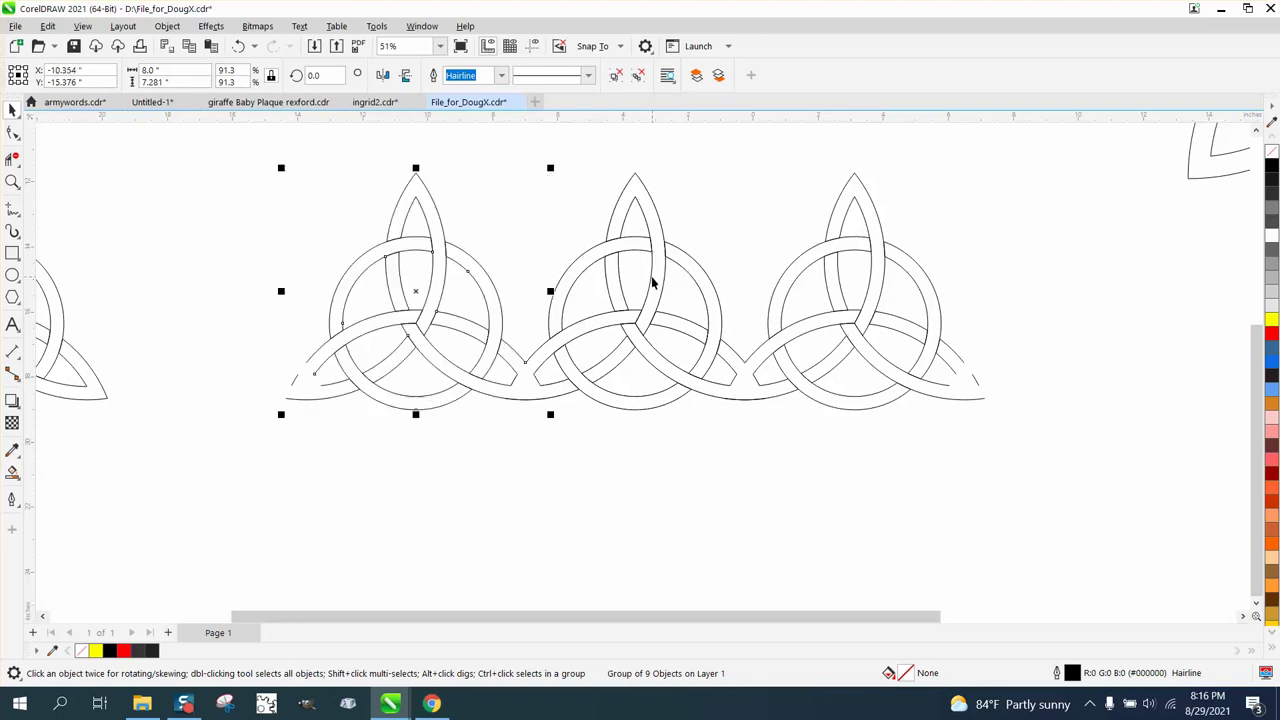
{"action": "key", "text": "ctrl+d"}
{"action": "scroll", "coordinate": [744, 330], "scroll_direction": "down", "scroll_amount": 1}
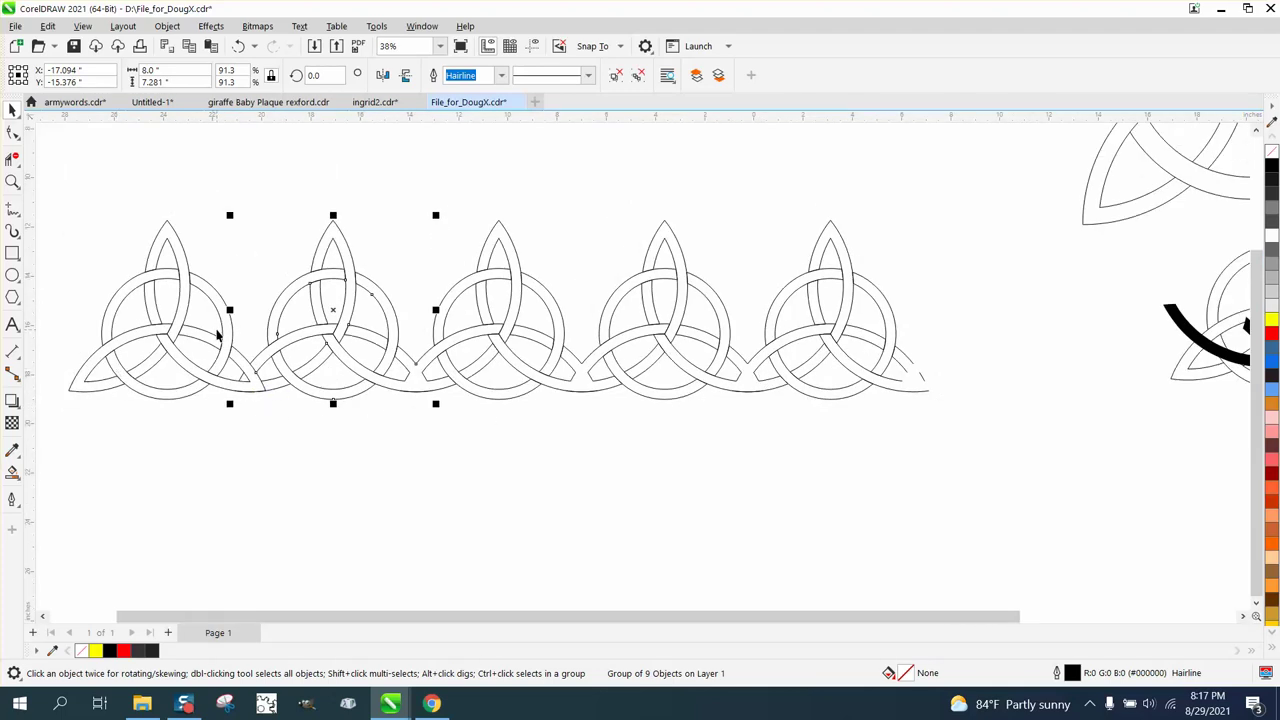
{"action": "left_click", "coordinate": [198, 300]}
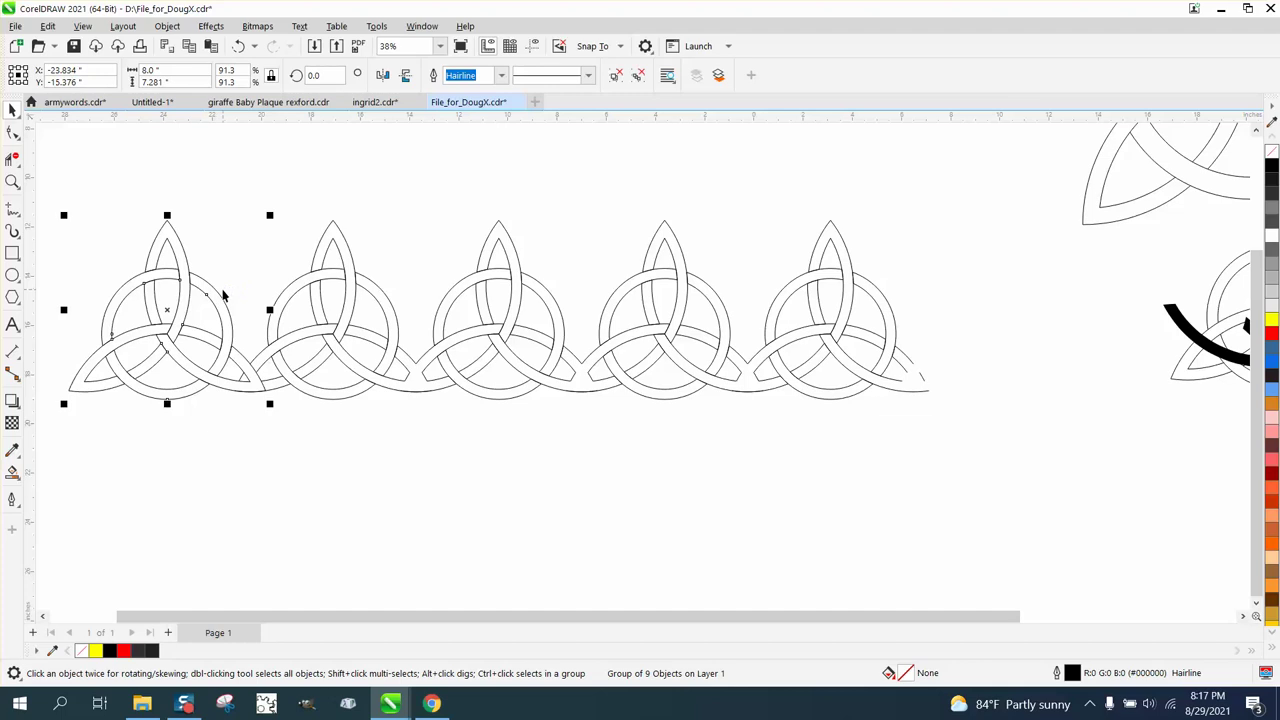
{"action": "key", "text": "ctrl+d"}
{"action": "key", "text": "ctrl+d"}
{"action": "key", "text": "ctrl+d"}
{"action": "key", "text": "ctrl+d"}
{"action": "key", "text": "ctrl+d"}
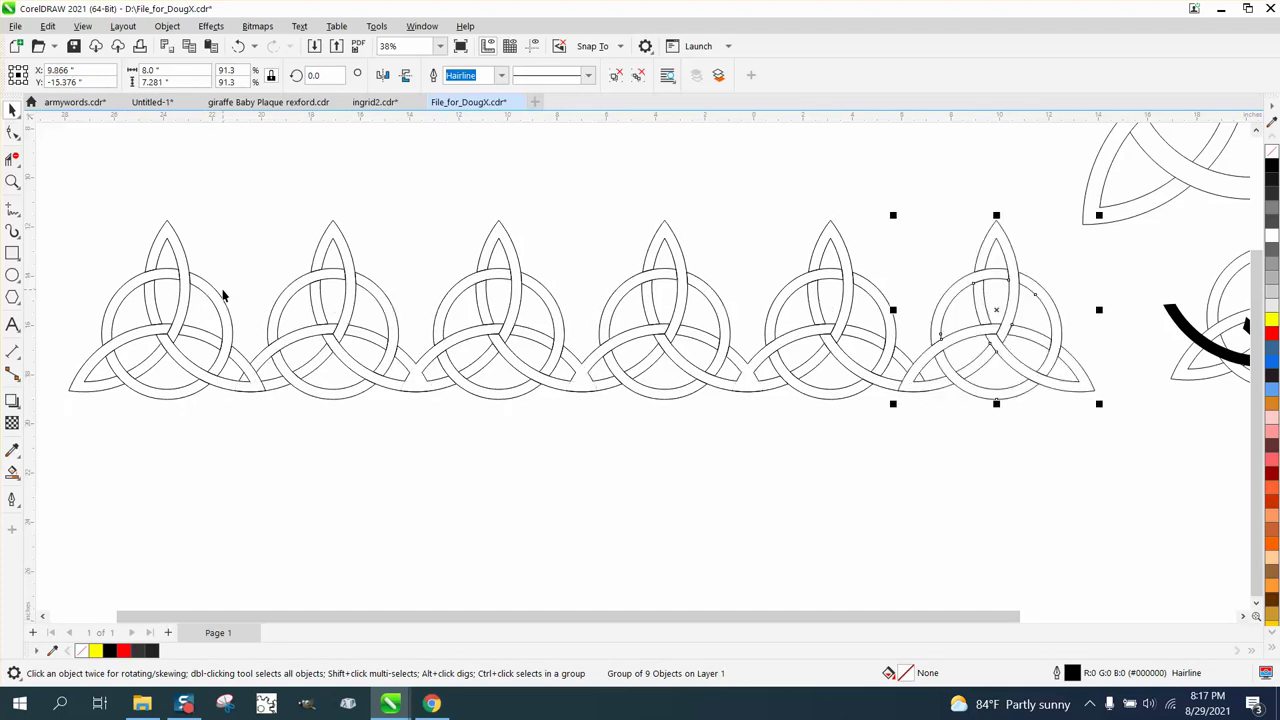
- Zoom into the left overlap and delete its four leftover crossing segments
{"action": "left_click", "coordinate": [12, 182]}
{"action": "left_click_drag", "start_coordinate": [212, 334], "coordinate": [340, 424]}
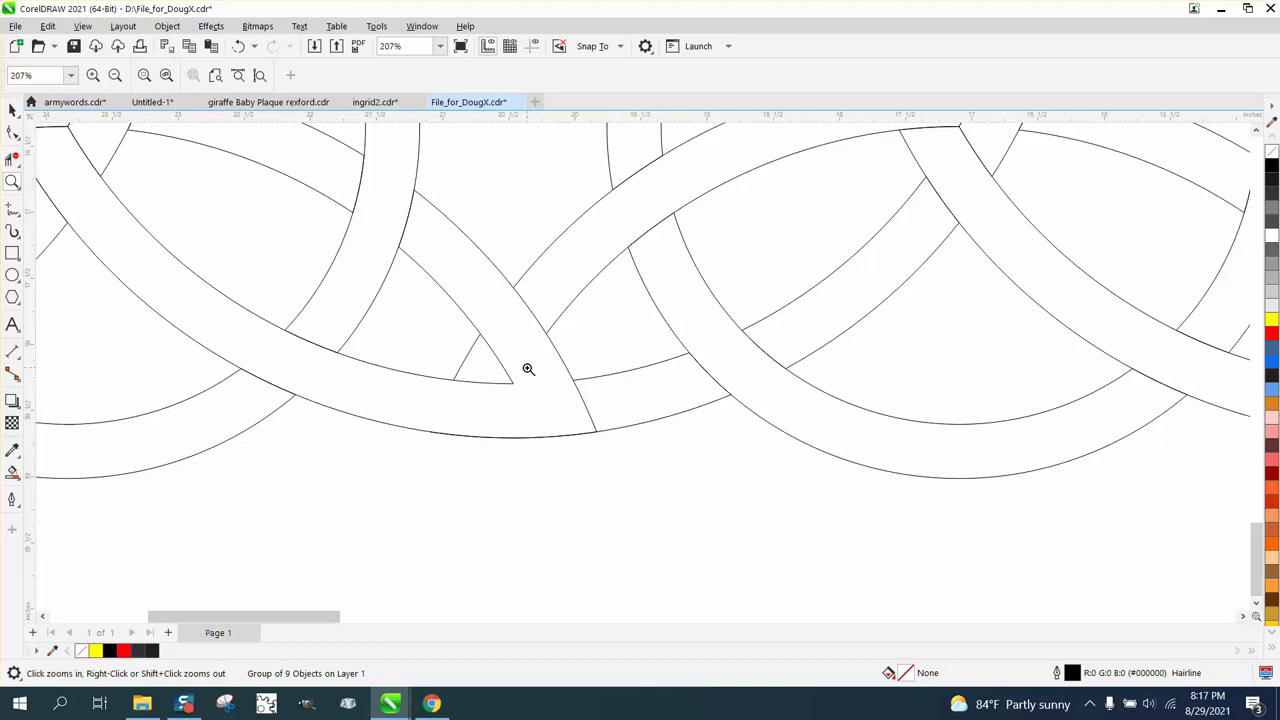
{"action": "left_click", "coordinate": [12, 160]}
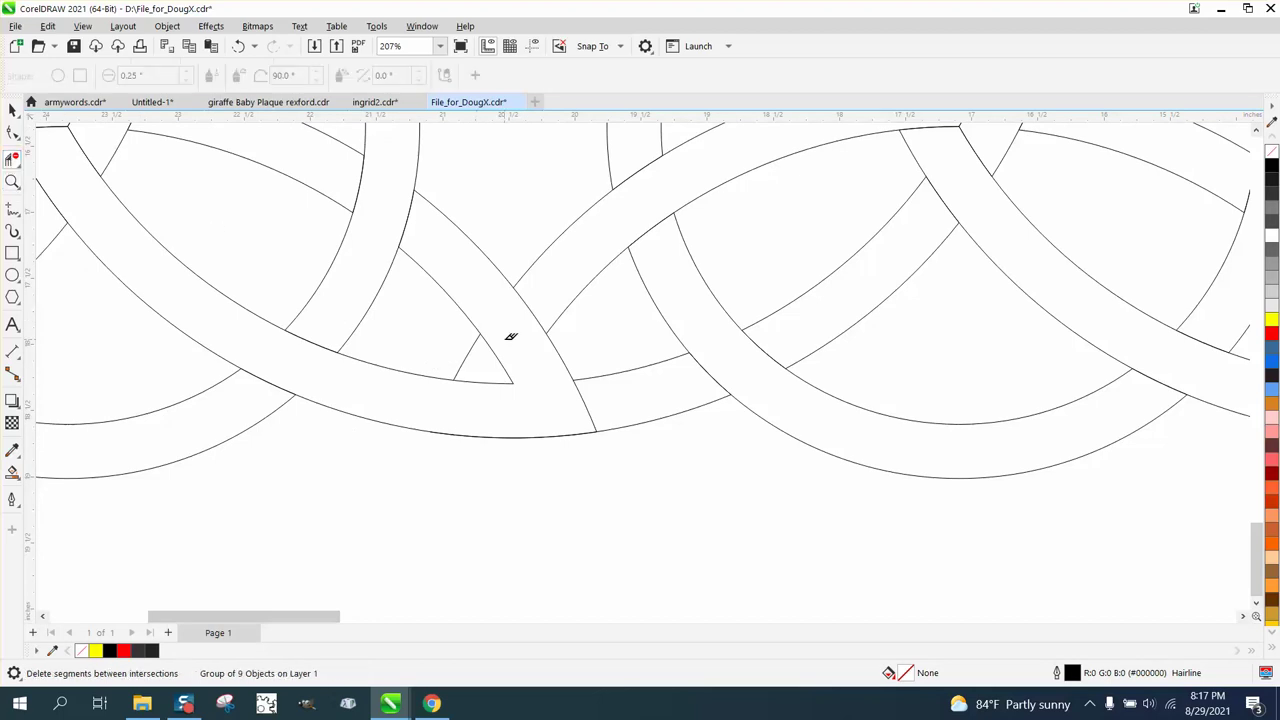
{"action": "left_click", "coordinate": [498, 354]}
{"action": "left_click", "coordinate": [534, 316]}
{"action": "left_click", "coordinate": [500, 381]}
{"action": "left_click", "coordinate": [589, 408]}
{"action": "scroll", "coordinate": [560, 420], "scroll_direction": "down", "scroll_amount": 4}
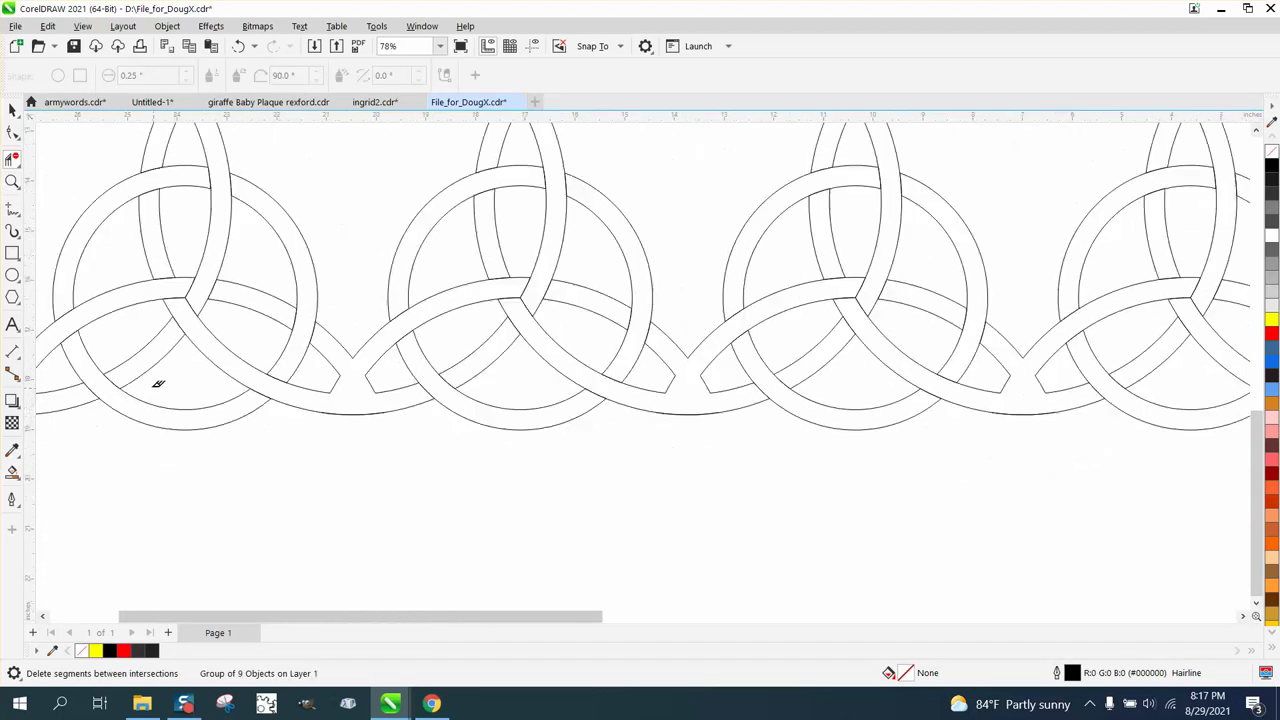
{"action": "scroll", "coordinate": [158, 383], "scroll_direction": "down", "scroll_amount": 3}
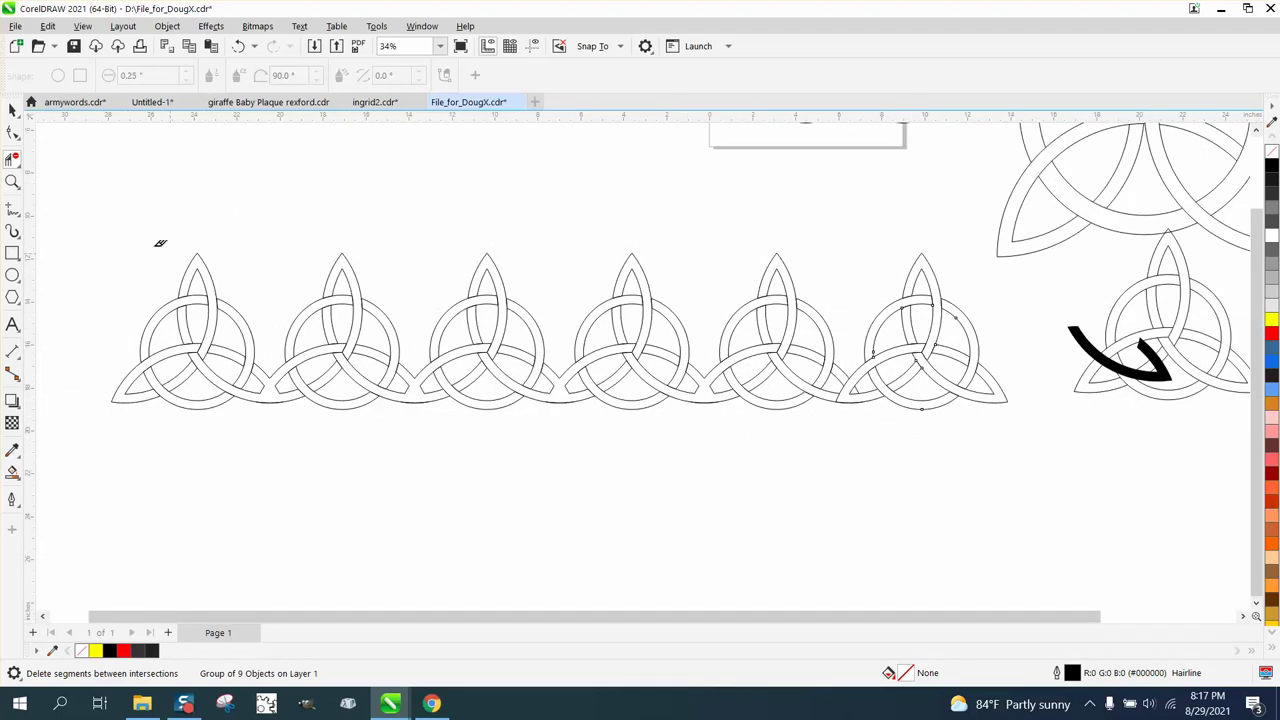
- Zoom into the next overlap and delete its diagonal, triangle and upper stray segments
{"action": "left_click", "coordinate": [13, 181]}
{"action": "left_click_drag", "start_coordinate": [823, 364], "coordinate": [909, 433]}
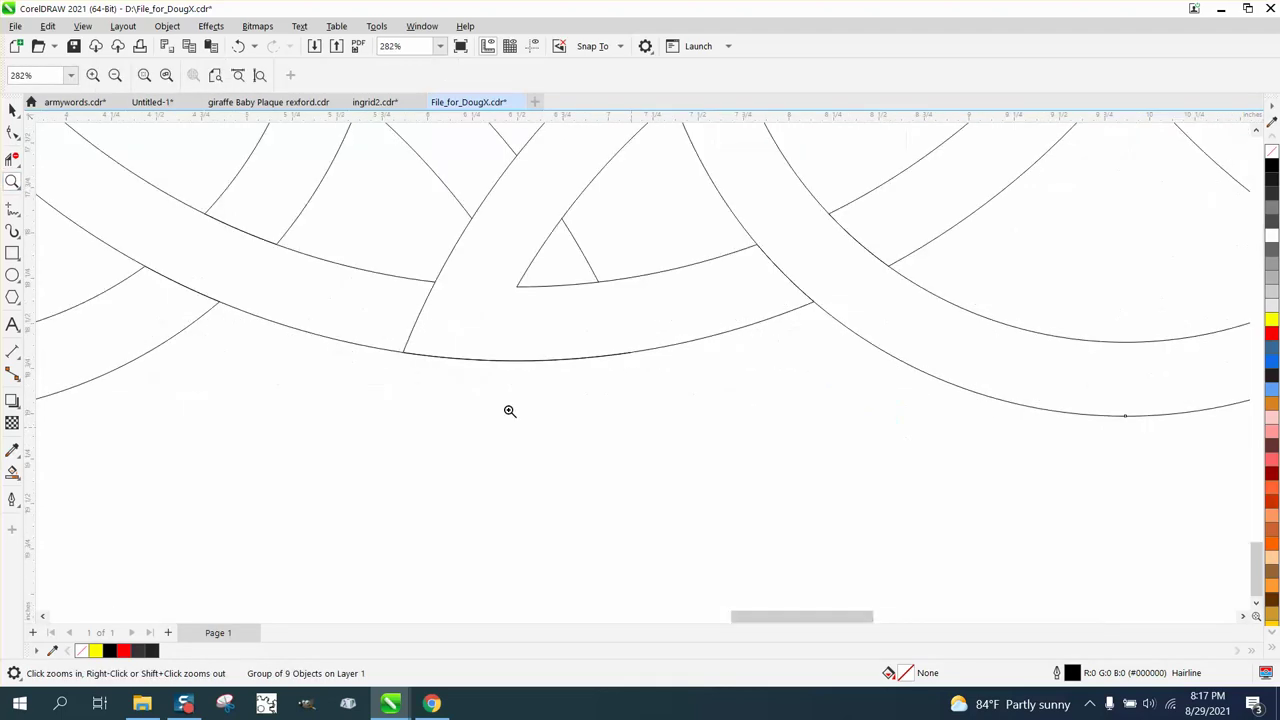
{"action": "left_click", "coordinate": [13, 160]}
{"action": "left_click", "coordinate": [419, 316]}
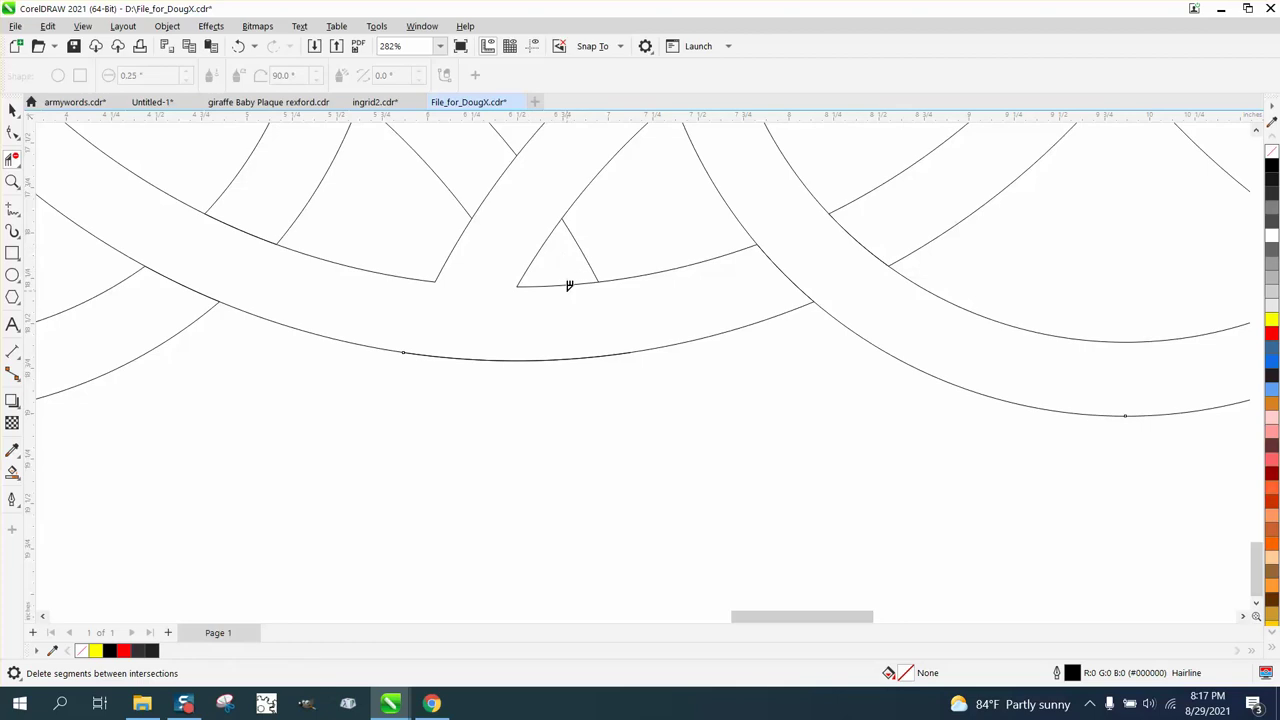
{"action": "left_click", "coordinate": [569, 284]}
{"action": "left_click", "coordinate": [499, 189]}
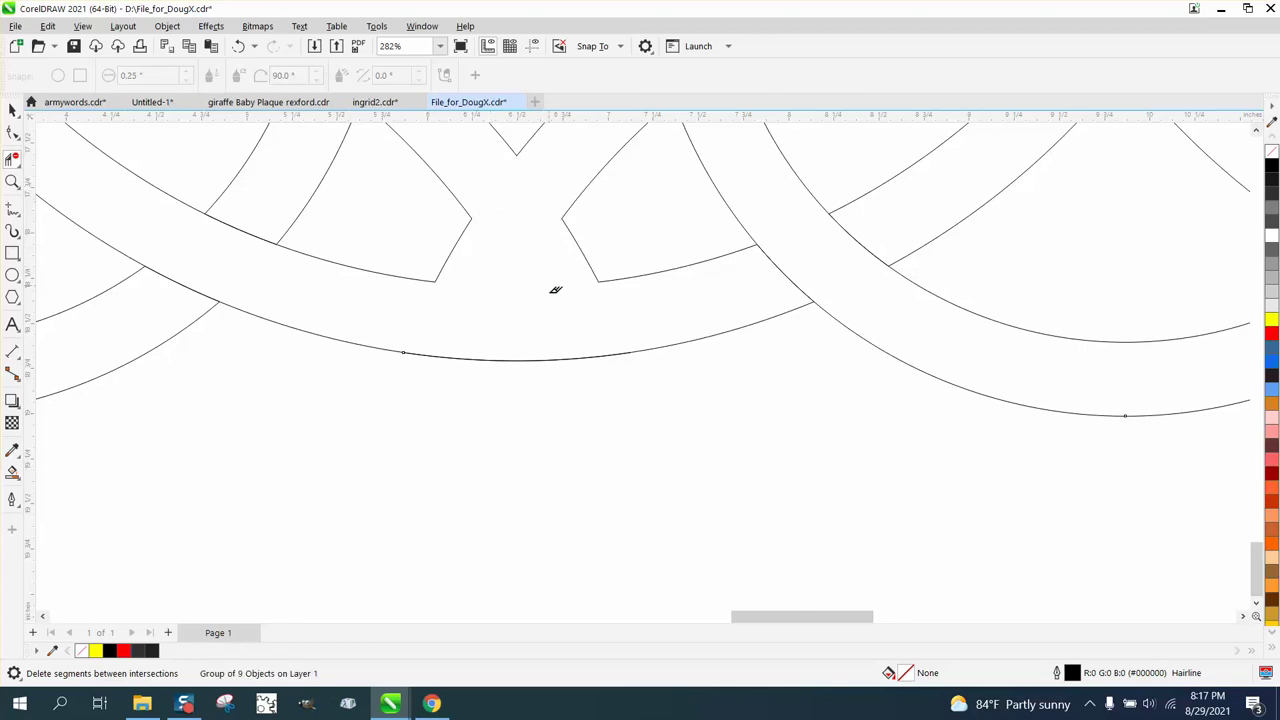
{"action": "scroll", "coordinate": [554, 289], "scroll_direction": "down", "scroll_amount": 5}
{"action": "scroll", "coordinate": [564, 334], "scroll_direction": "down", "scroll_amount": 2}
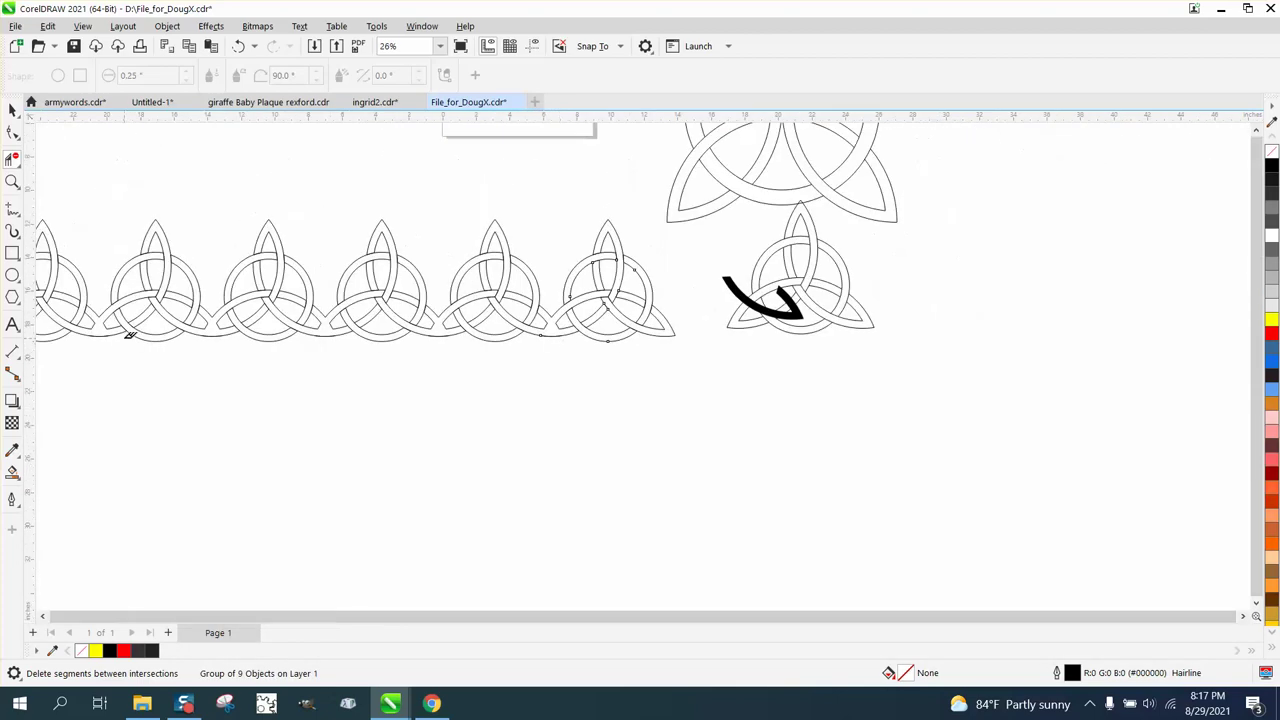
{"action": "left_click", "coordinate": [14, 112]}
{"action": "scroll", "coordinate": [396, 232], "scroll_direction": "down", "scroll_amount": 2}
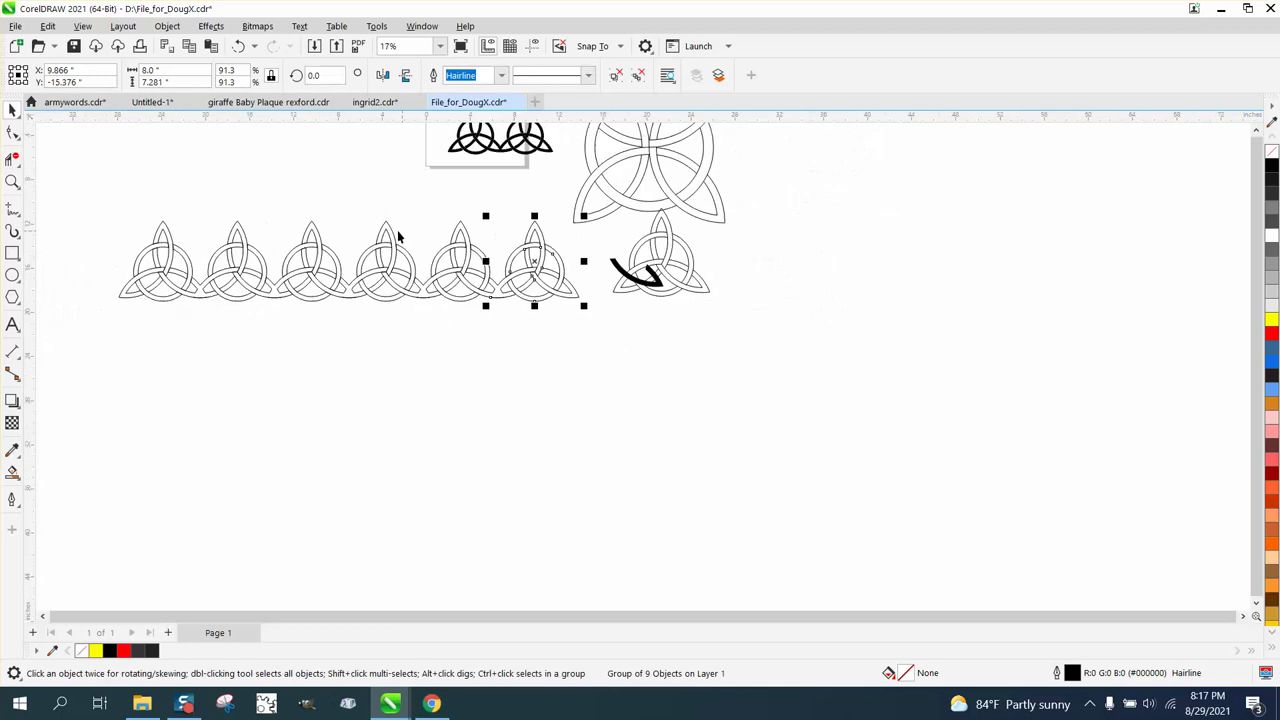
{"action": "left_click_drag", "start_coordinate": [89, 186], "coordinate": [592, 350]}
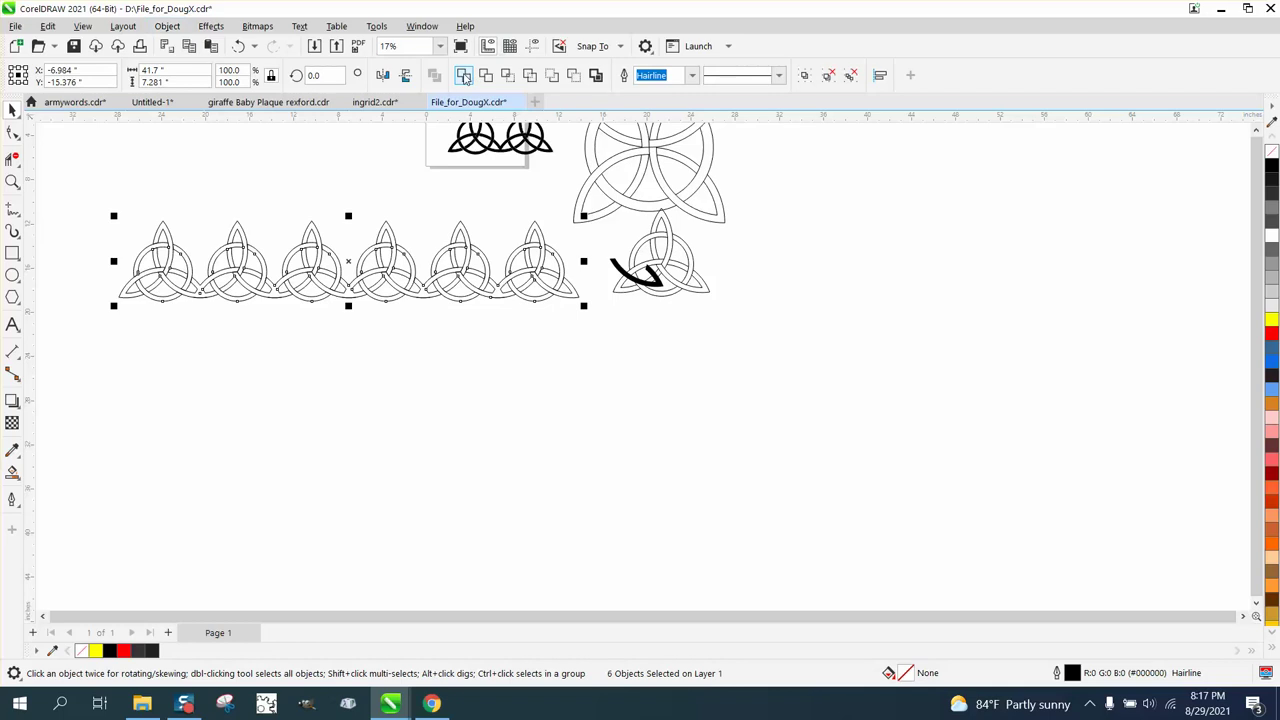
{"action": "left_click", "coordinate": [463, 75]}
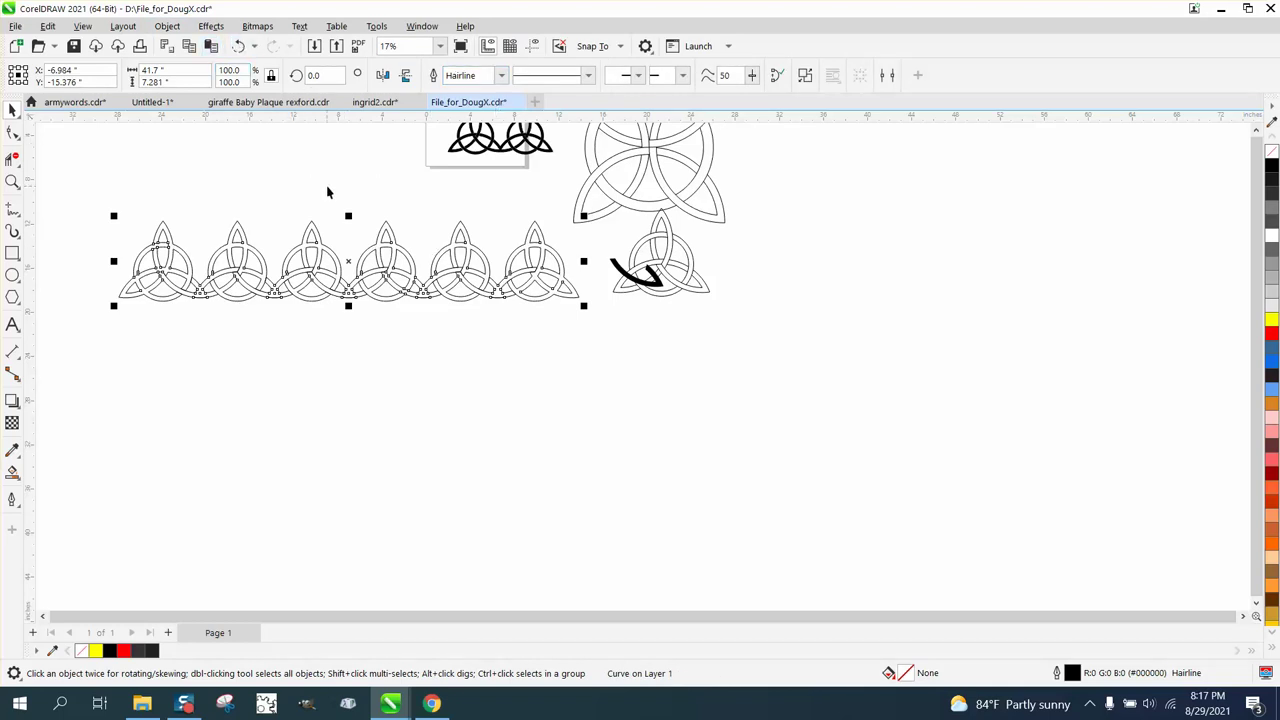
{"action": "left_click", "coordinate": [240, 47]}
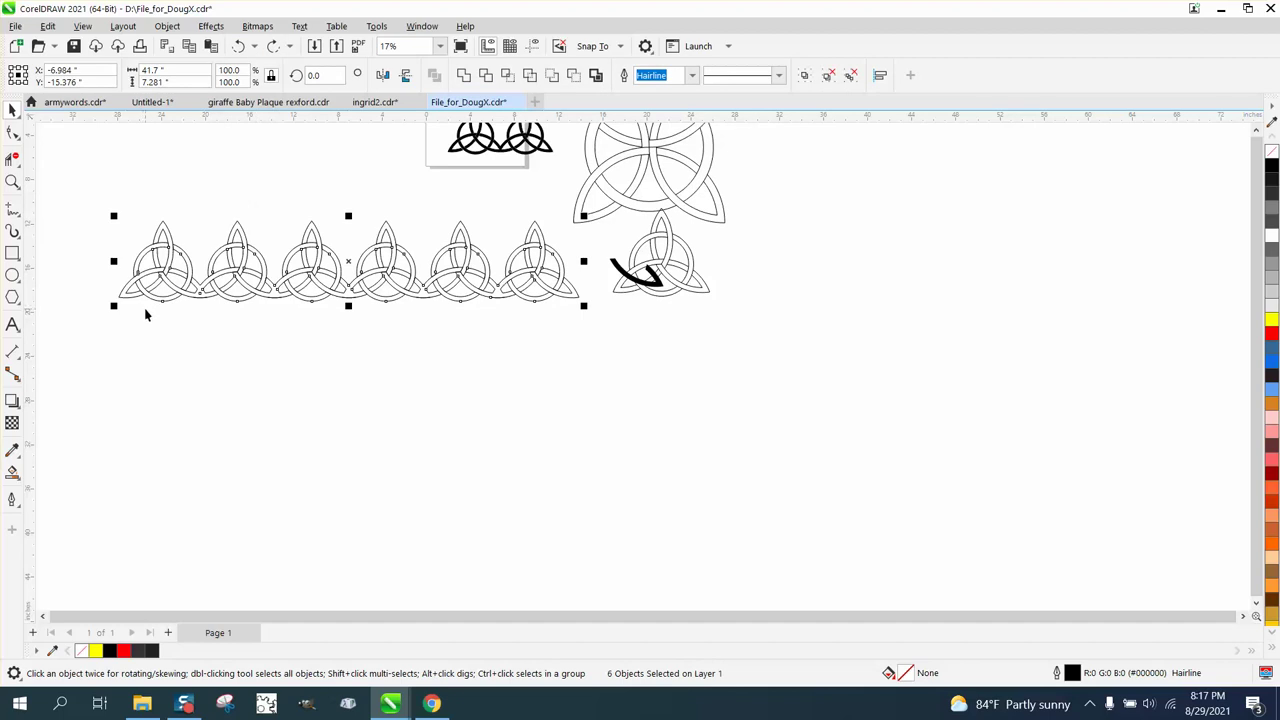
{"action": "left_click_drag", "start_coordinate": [106, 212], "coordinate": [590, 327]}
{"action": "left_click", "coordinate": [1270, 166]}
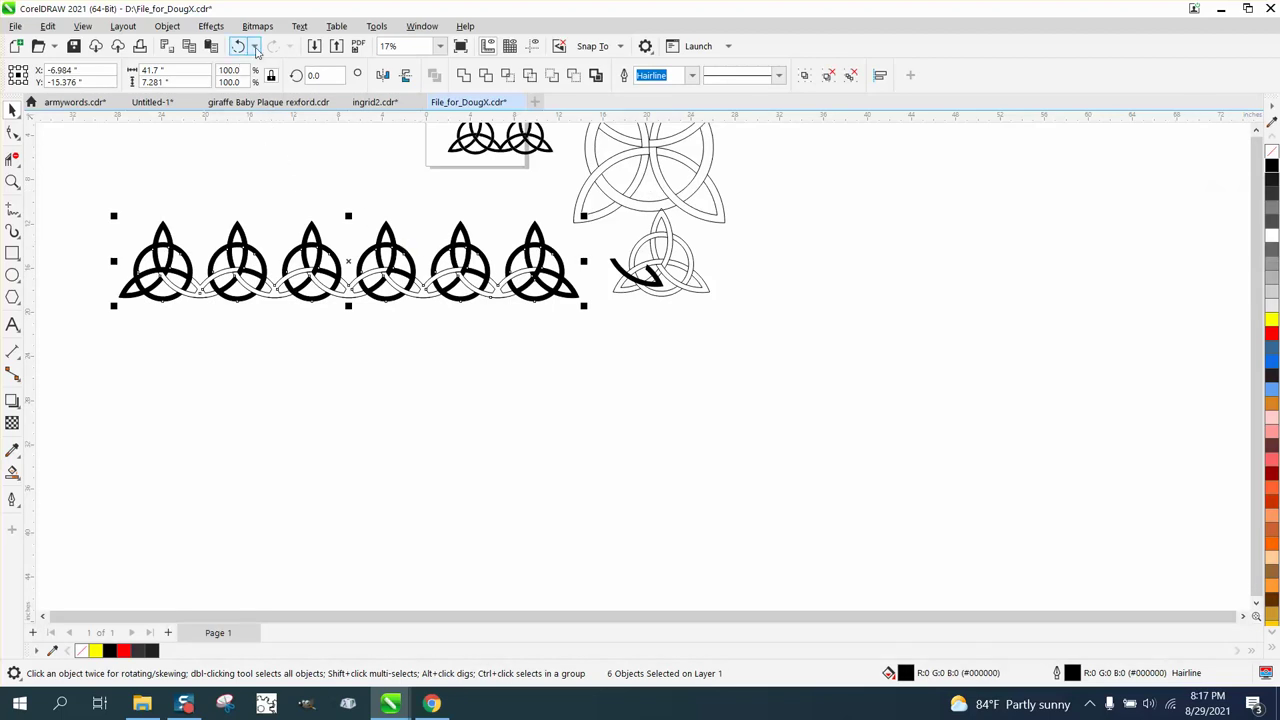
{"action": "left_click", "coordinate": [241, 47]}
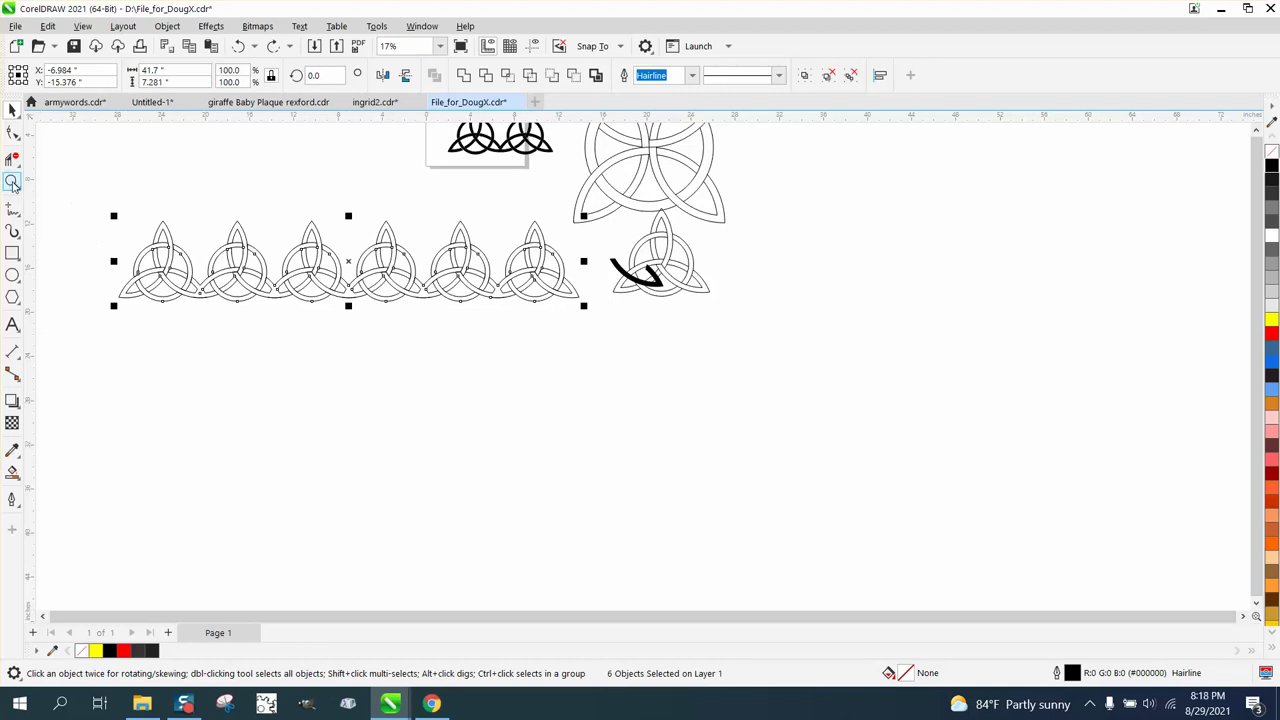
- Zoom in on the knot row, marquee-select all six knots and drag them left
{"action": "left_click", "coordinate": [13, 181]}
{"action": "left_click_drag", "start_coordinate": [95, 205], "coordinate": [433, 305]}
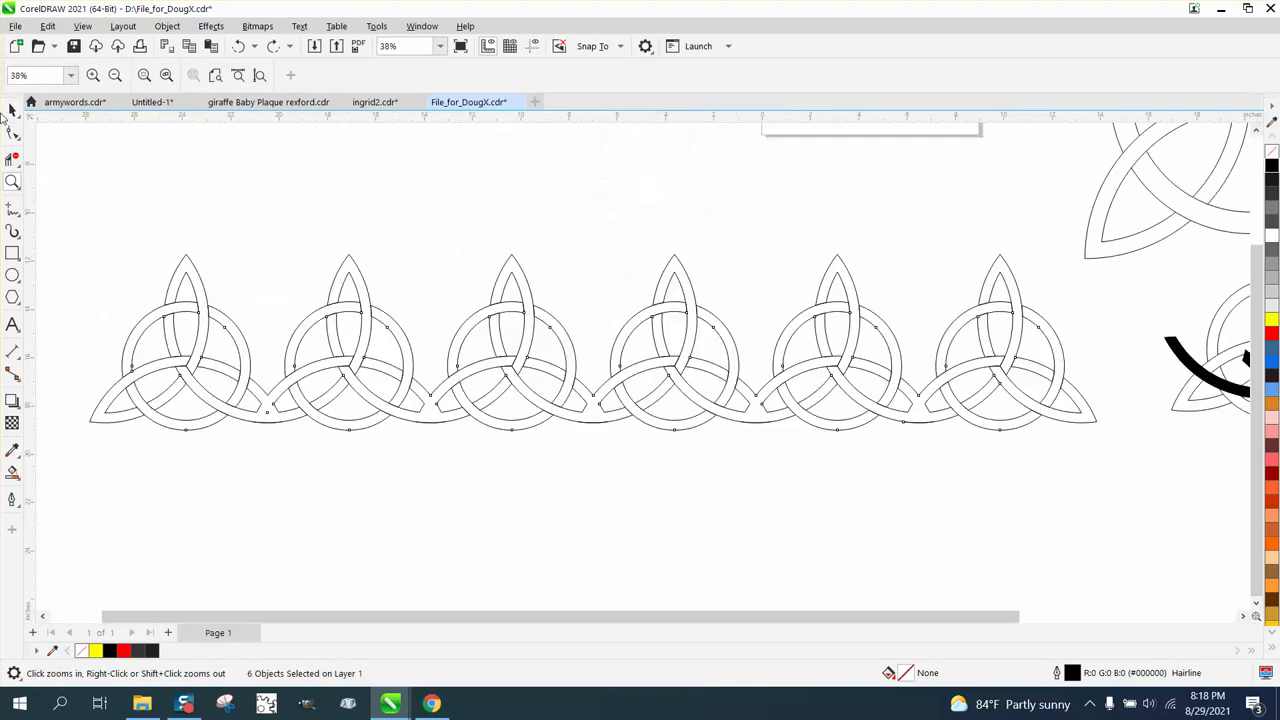
{"action": "left_click", "coordinate": [154, 187]}
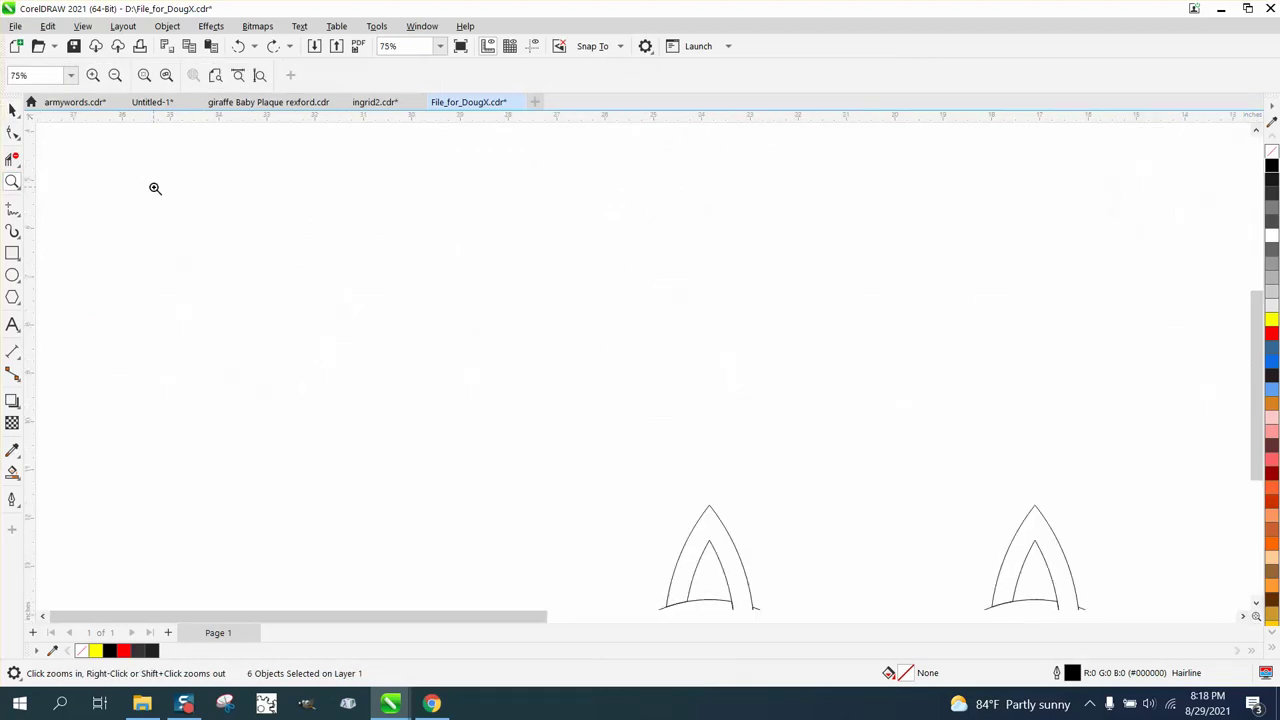
{"action": "scroll", "coordinate": [283, 270], "scroll_direction": "down", "scroll_amount": 3}
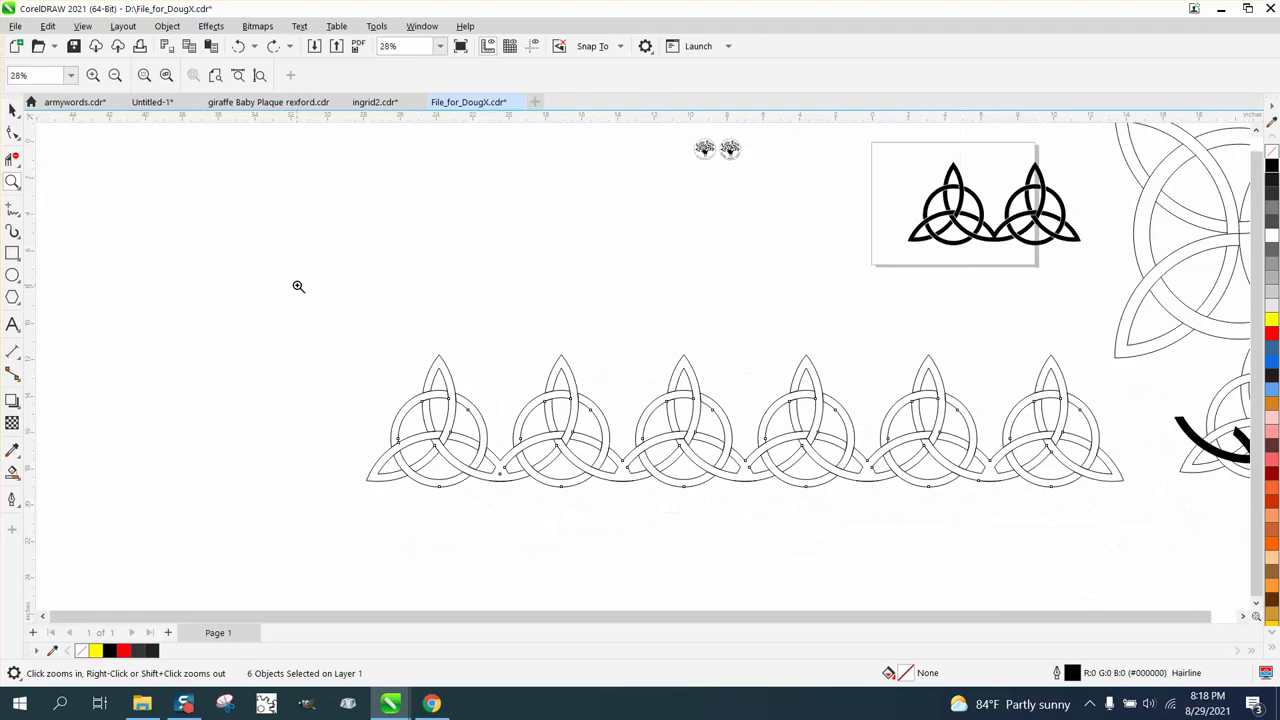
{"action": "left_click", "coordinate": [13, 110]}
{"action": "scroll", "coordinate": [200, 240], "scroll_direction": "down", "scroll_amount": 1}
{"action": "left_click_drag", "start_coordinate": [262, 304], "coordinate": [1027, 490]}
{"action": "left_click_drag", "start_coordinate": [678, 405], "coordinate": [531, 405]}
- Group the six knots into a single object via Object > Group
{"action": "left_click", "coordinate": [167, 26]}
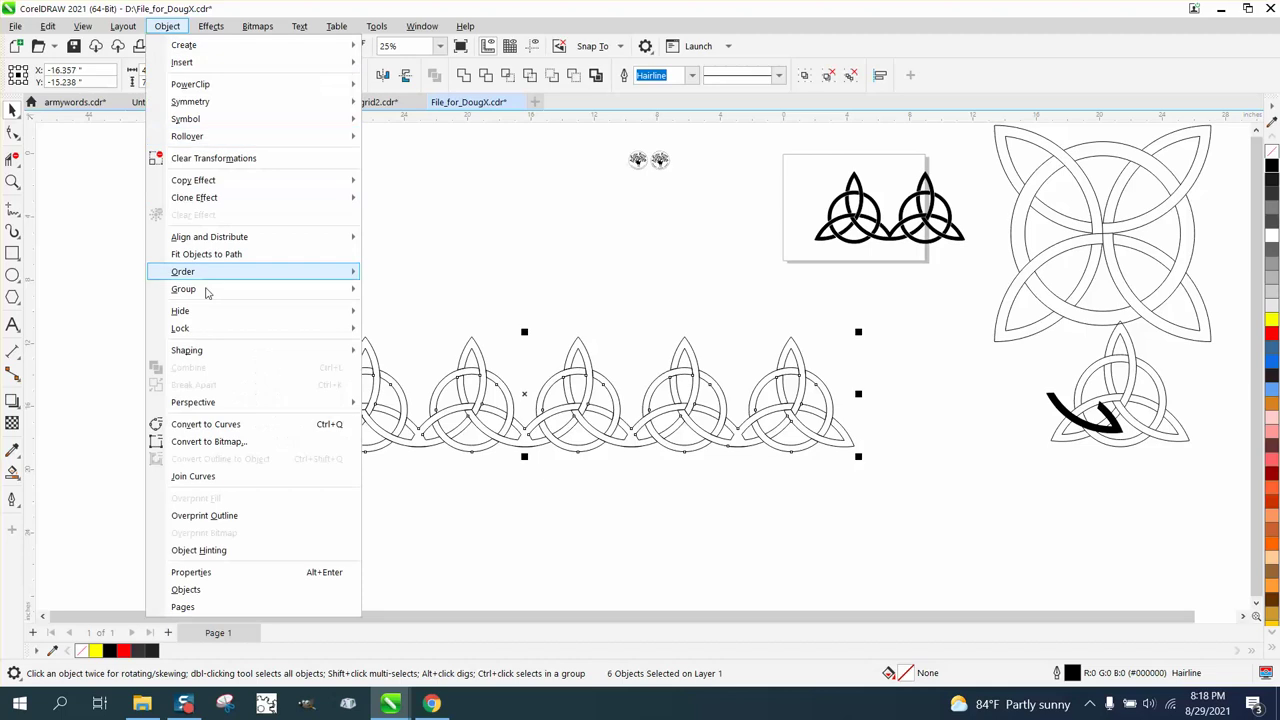
{"action": "mouse_move", "coordinate": [210, 290]}
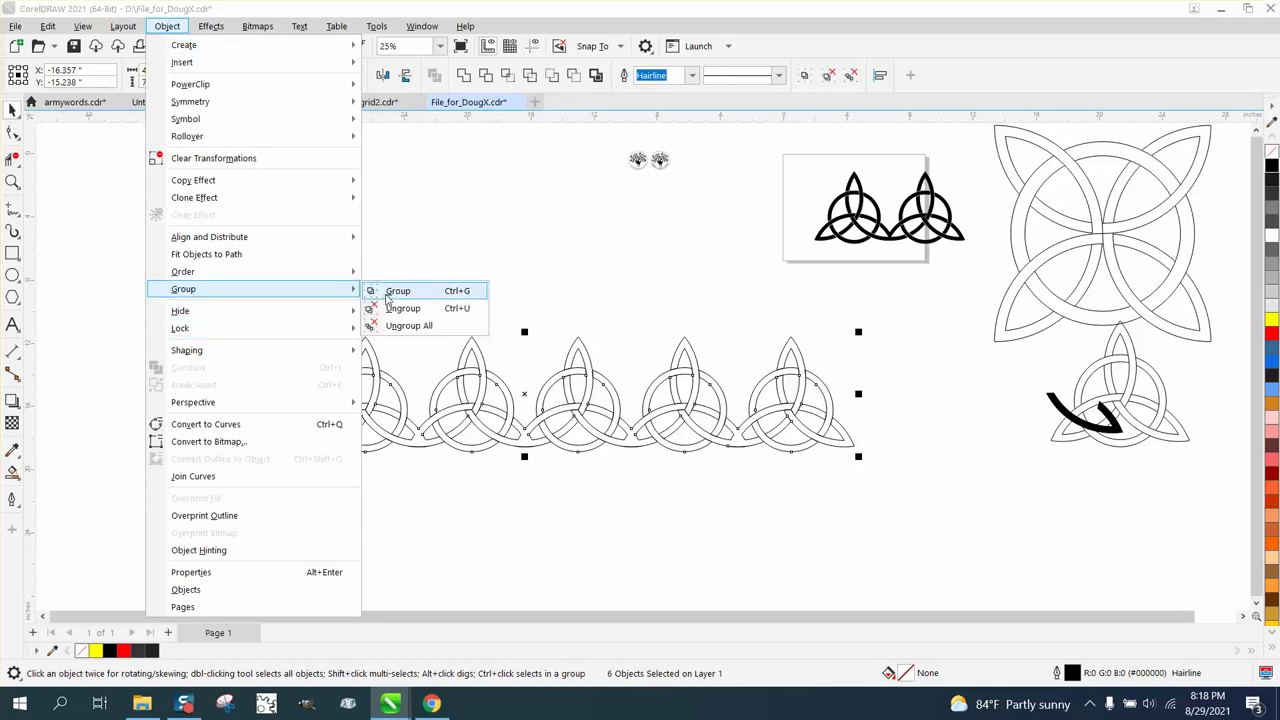
{"action": "left_click", "coordinate": [386, 292]}
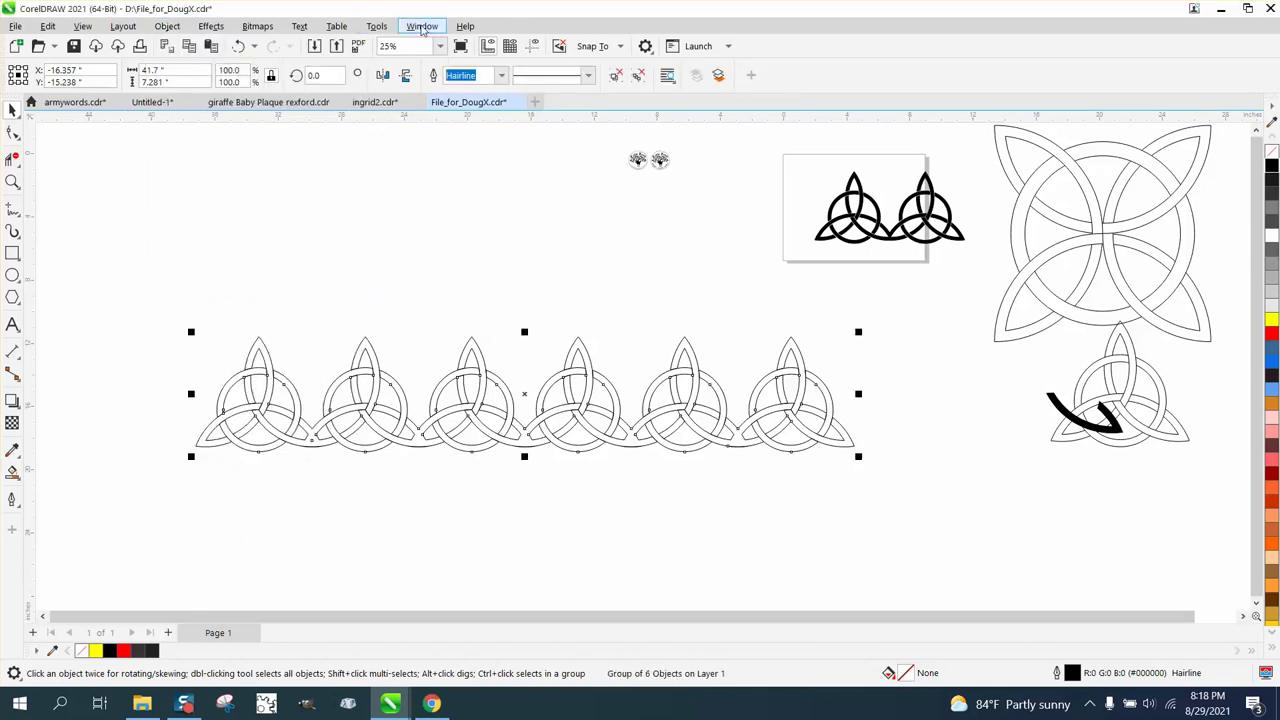
- Apply a red contour from the Contour docker, then undo it, leaving the docker open
{"action": "left_click", "coordinate": [212, 27]}
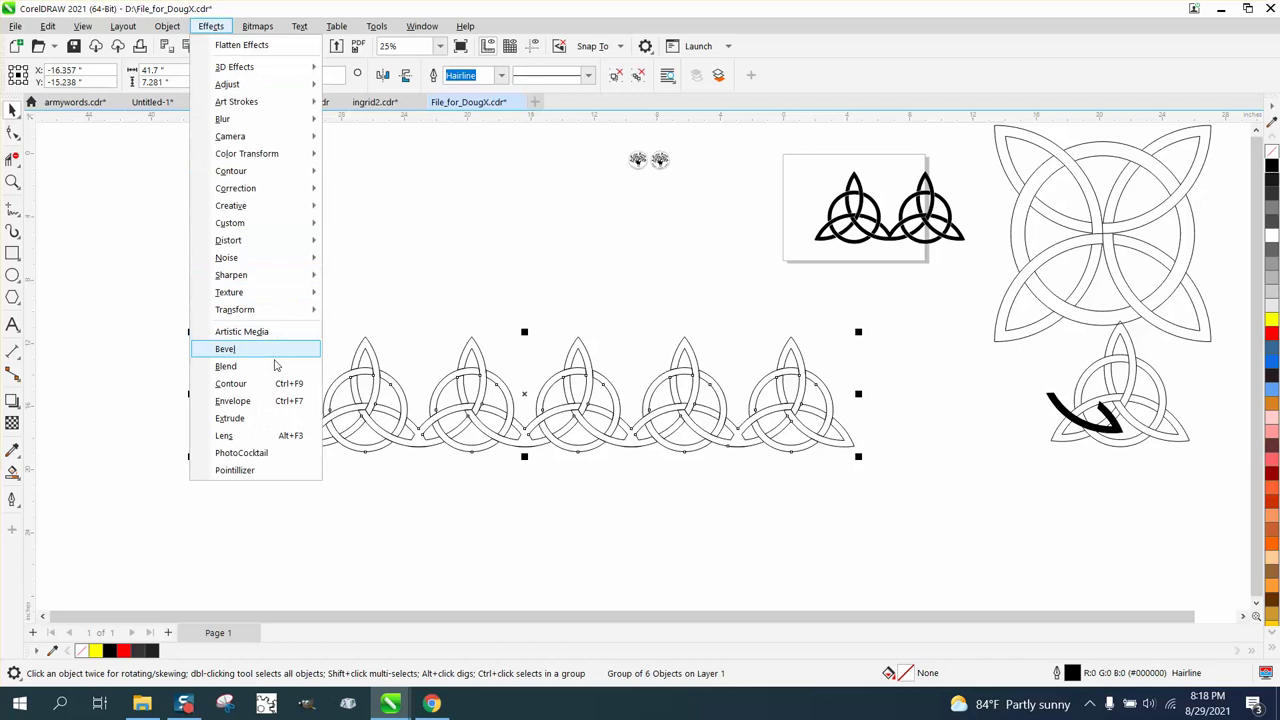
{"action": "left_click", "coordinate": [258, 382]}
{"action": "left_click", "coordinate": [1125, 512]}
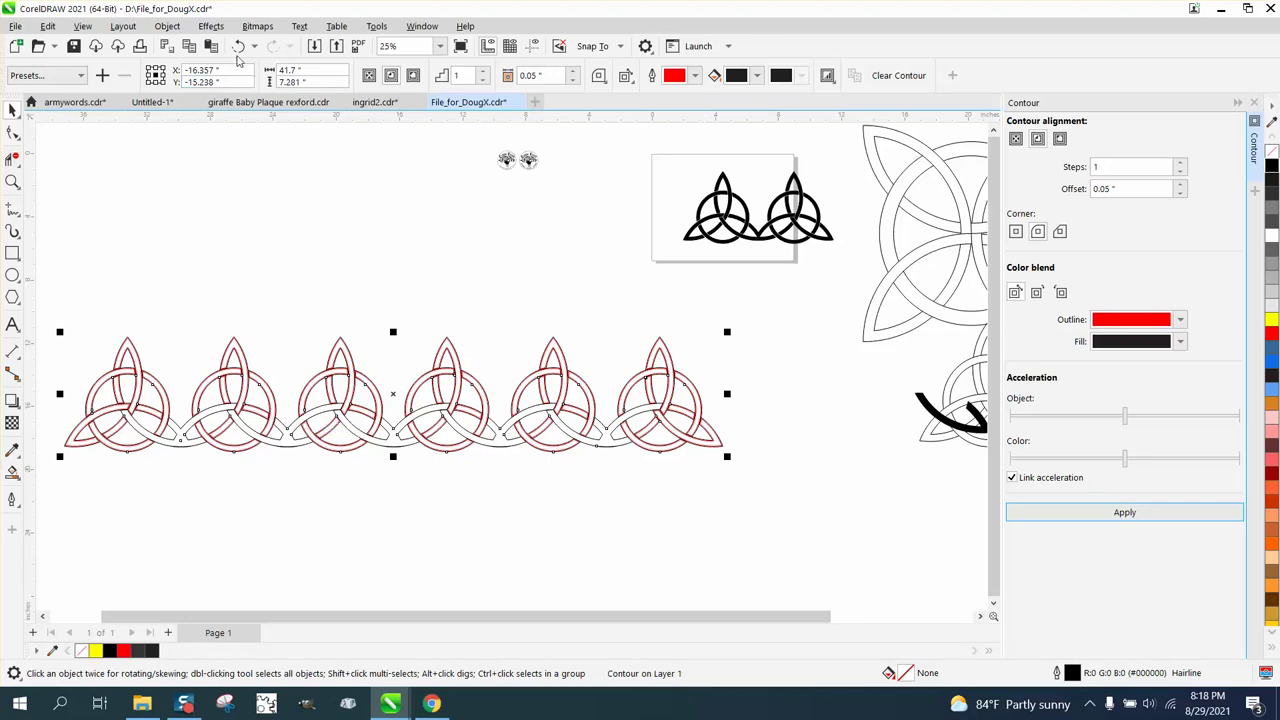
{"action": "left_click", "coordinate": [238, 47]}
- Fill a strand region with black and nudge the resulting curve right and down
{"action": "scroll", "coordinate": [305, 266], "scroll_direction": "down", "scroll_amount": 1}
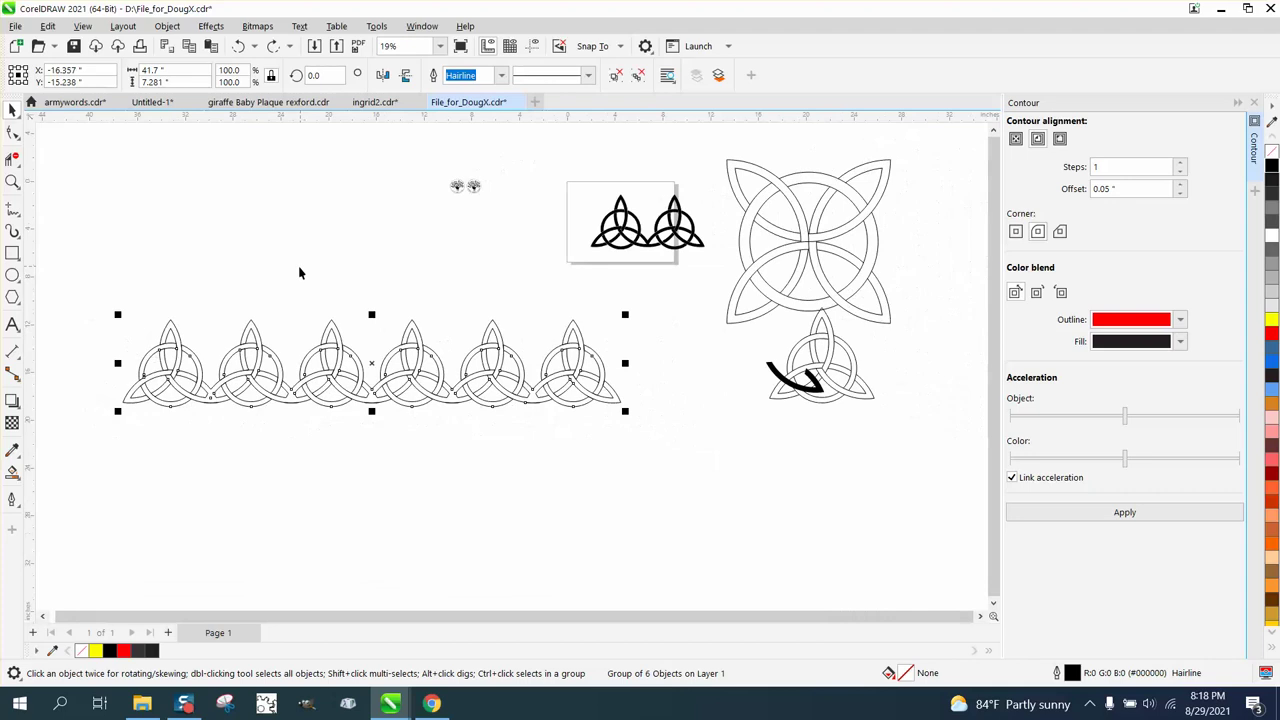
{"action": "left_click", "coordinate": [12, 471]}
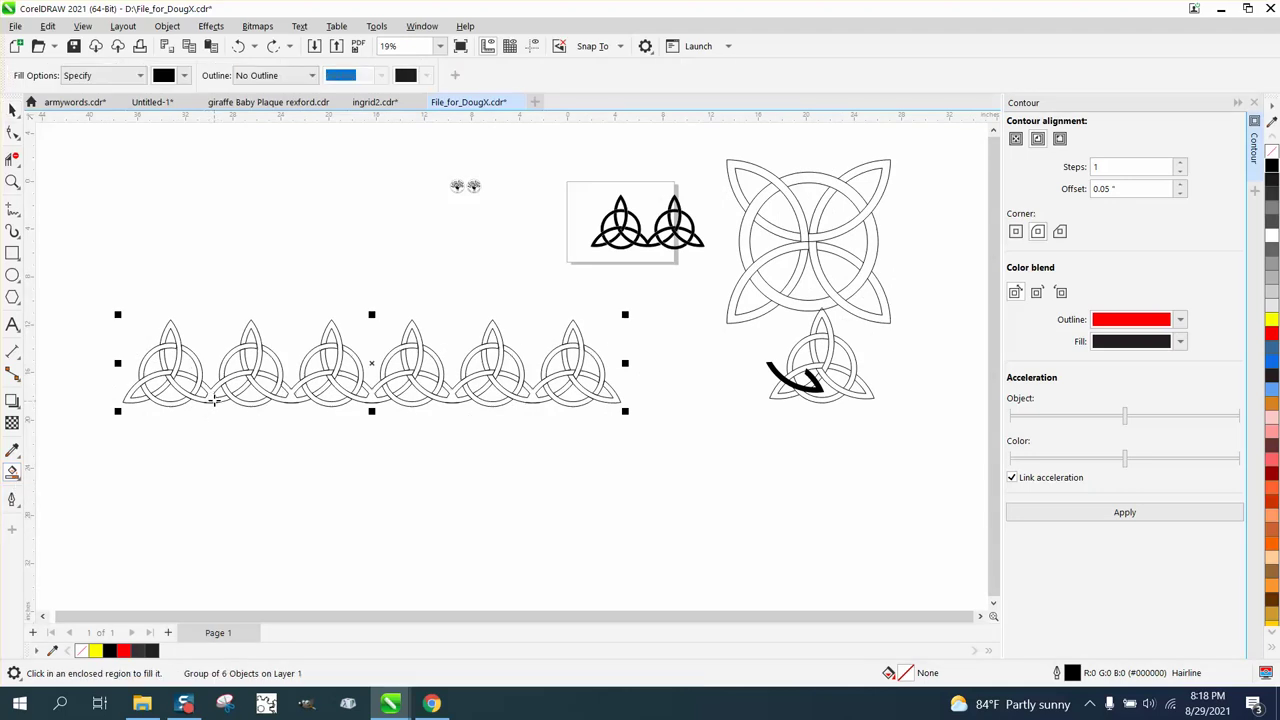
{"action": "left_click", "coordinate": [213, 398]}
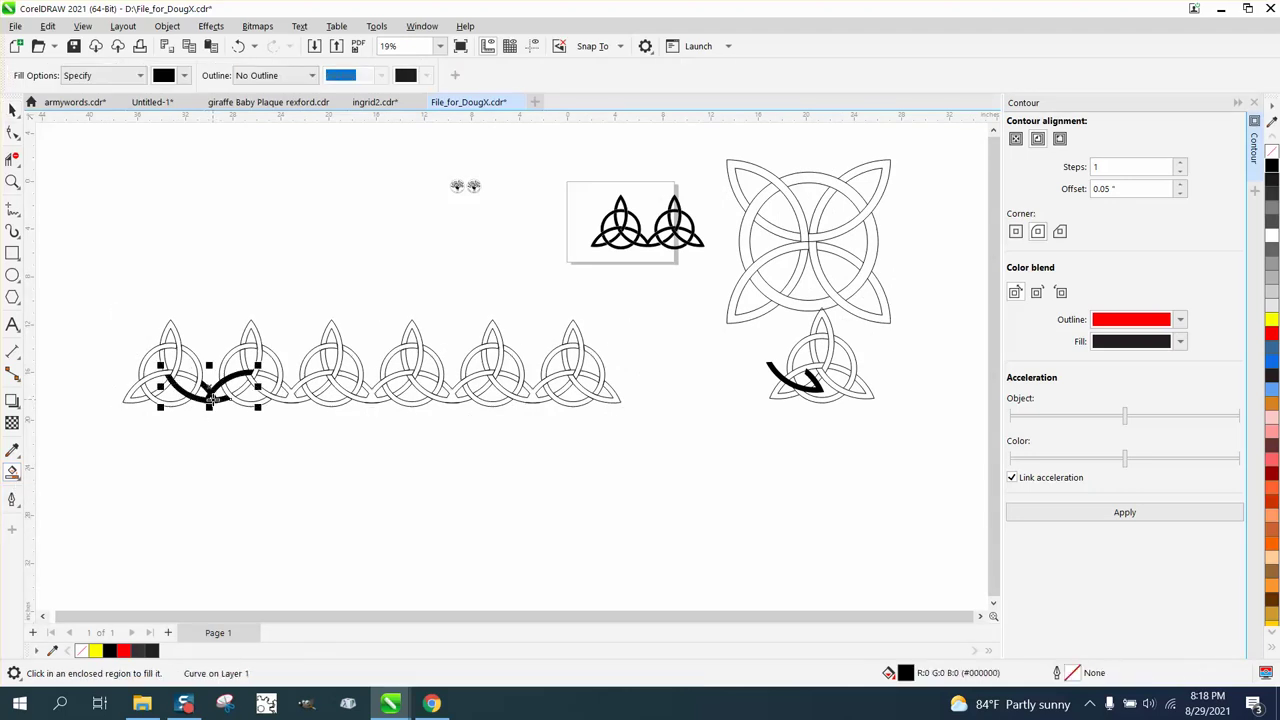
{"action": "key", "text": "Left"}
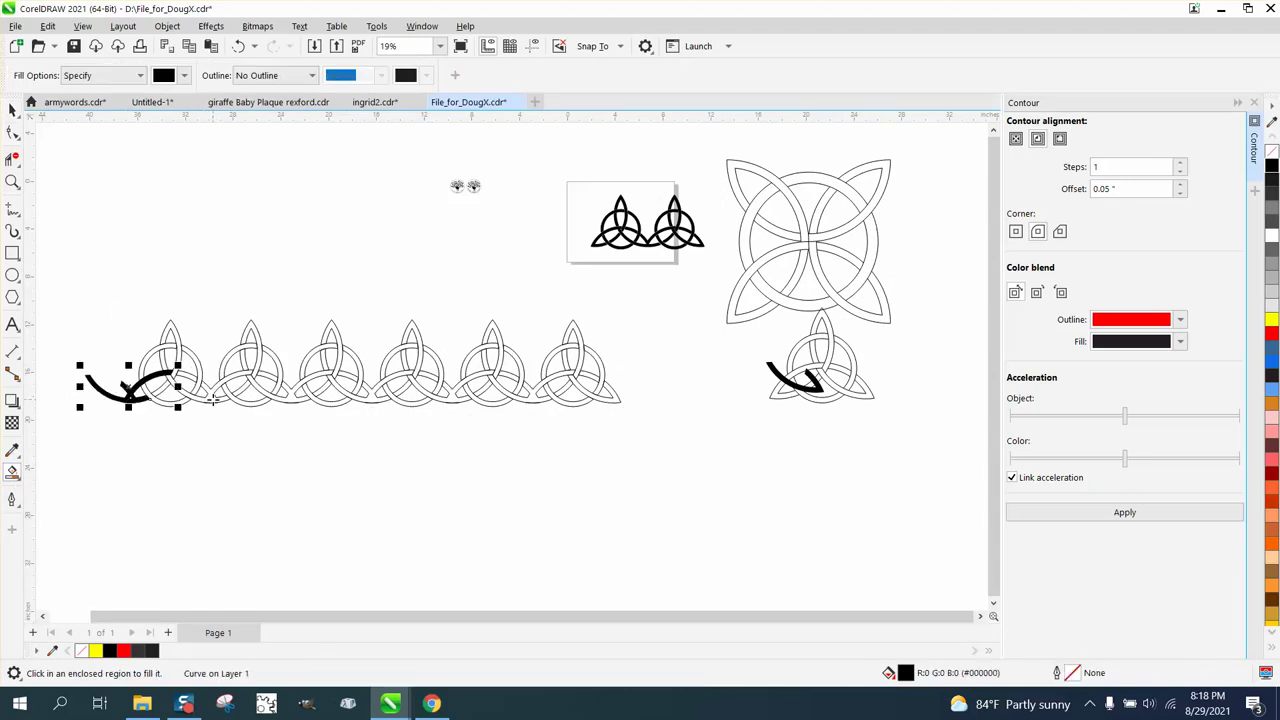
{"action": "key", "text": "Right"}
{"action": "key", "text": "Down"}
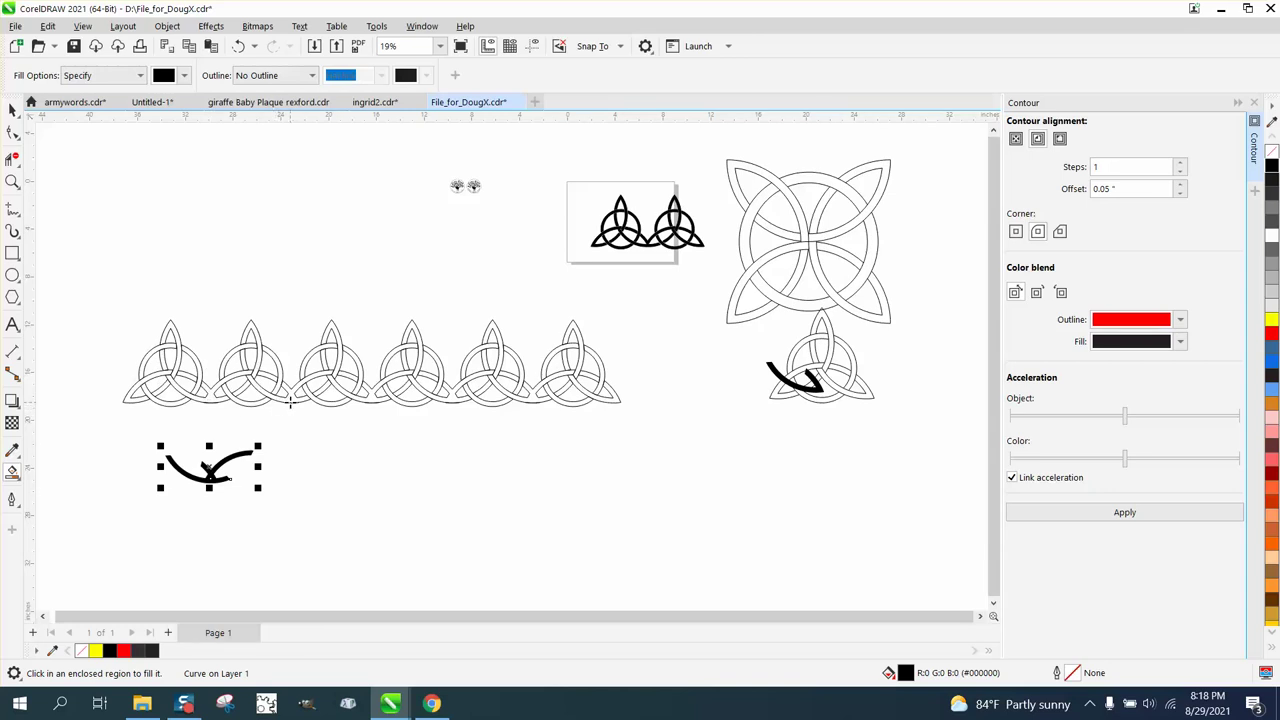
- Make stepped Ctrl+D duplicates of the black curve, each nudged down, forming a row of five
{"action": "key", "text": "ctrl+d"}
{"action": "key", "text": "Down"}
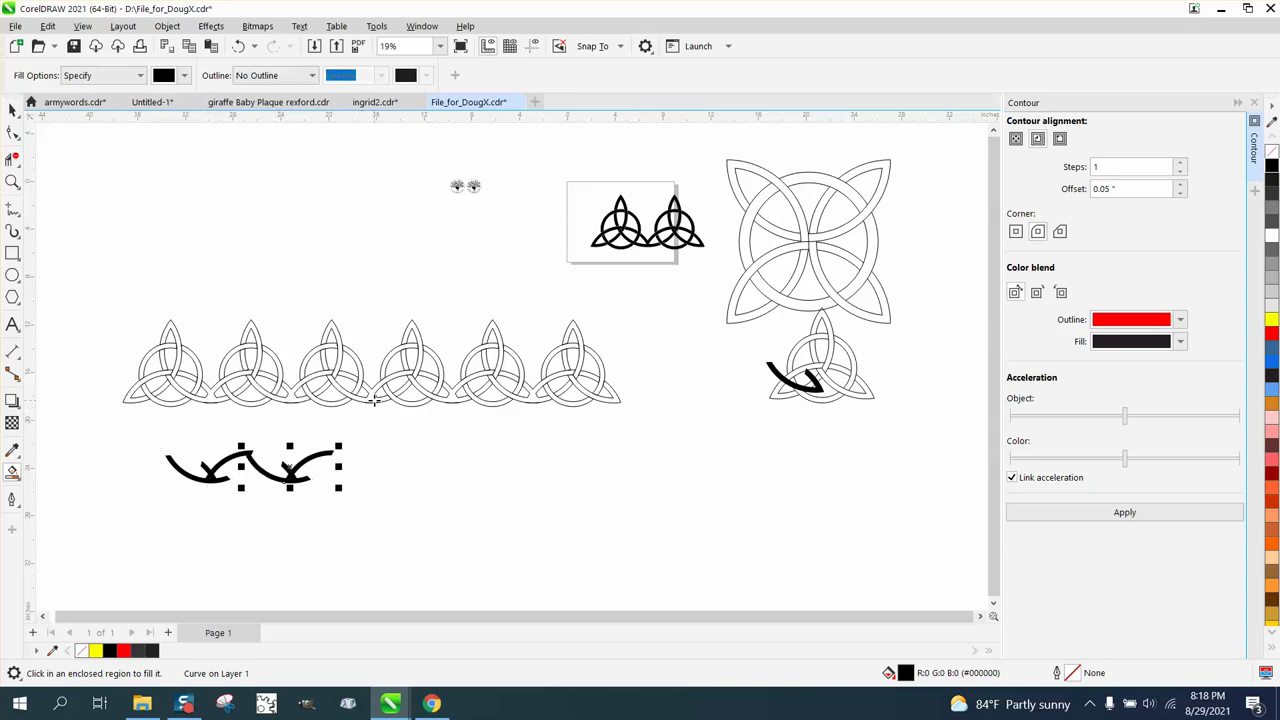
{"action": "key", "text": "ctrl+d"}
{"action": "key", "text": "Down"}
{"action": "key", "text": "ctrl+d"}
{"action": "key", "text": "Down"}
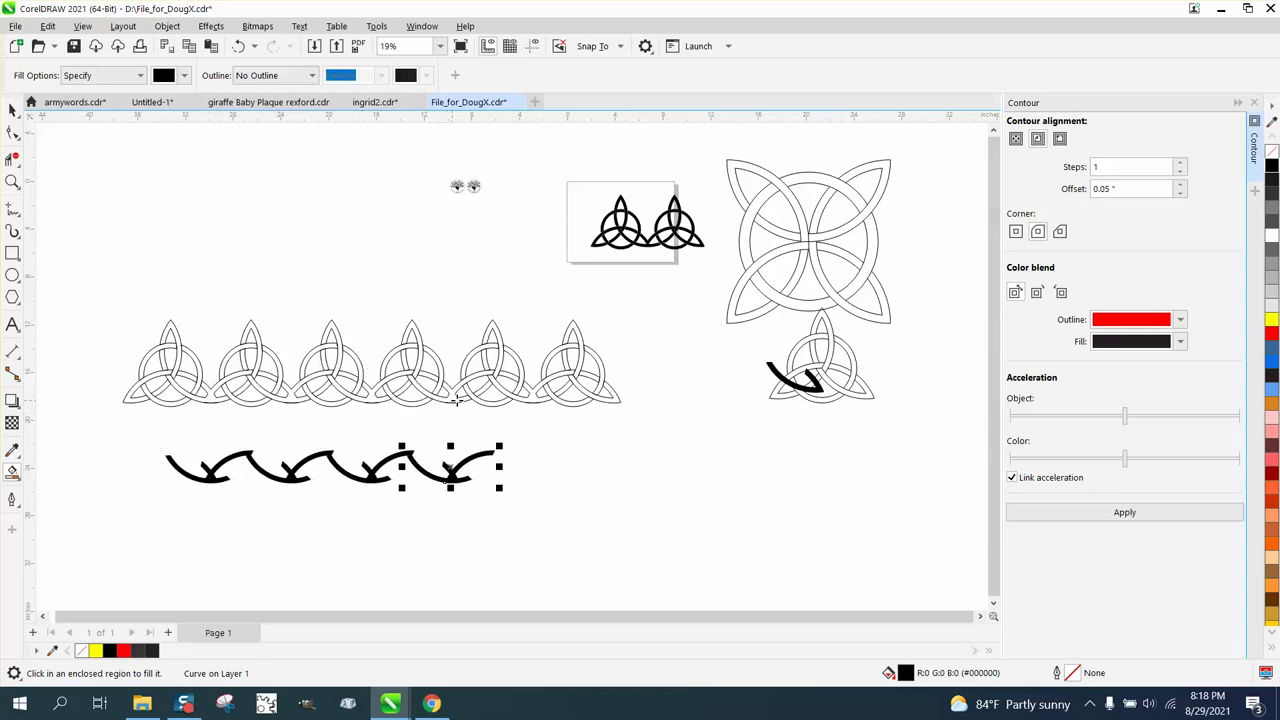
{"action": "key", "text": "ctrl+d"}
{"action": "key", "text": "Down"}
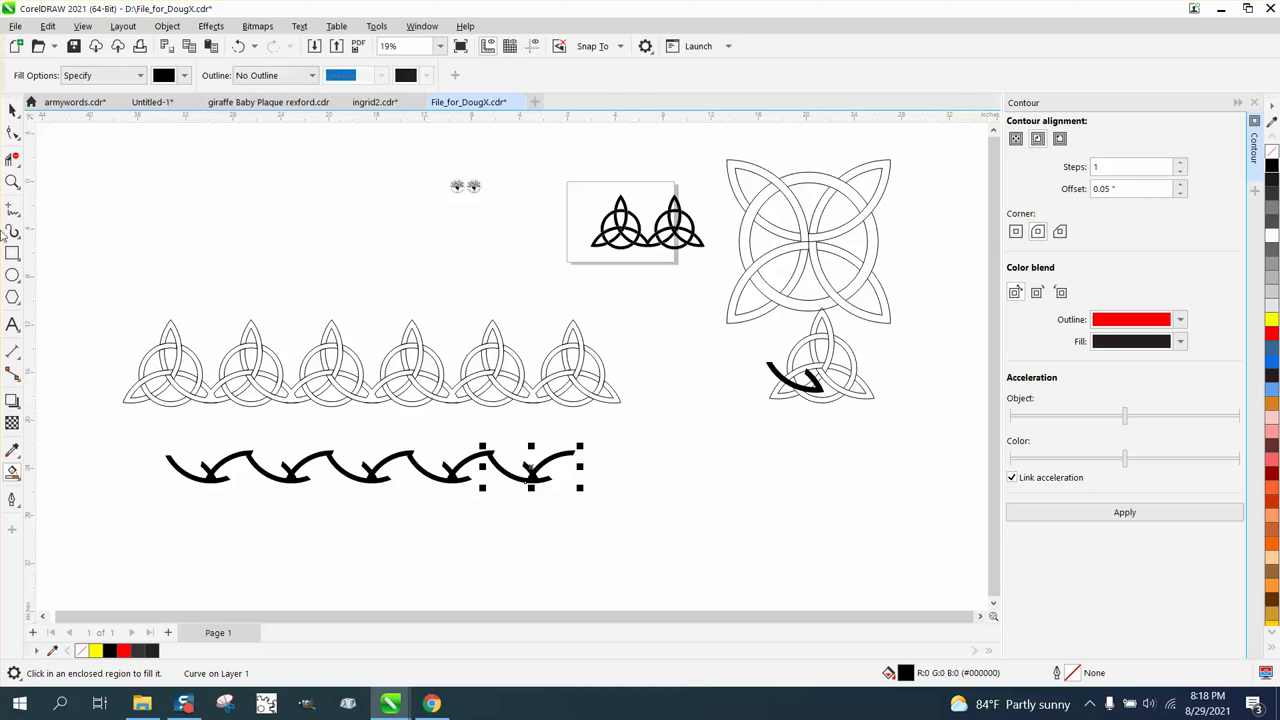
- Give the five curves no fill and a black outline, group them, and apply the red contour
{"action": "left_click", "coordinate": [12, 110]}
{"action": "left_click_drag", "start_coordinate": [124, 412], "coordinate": [656, 508]}
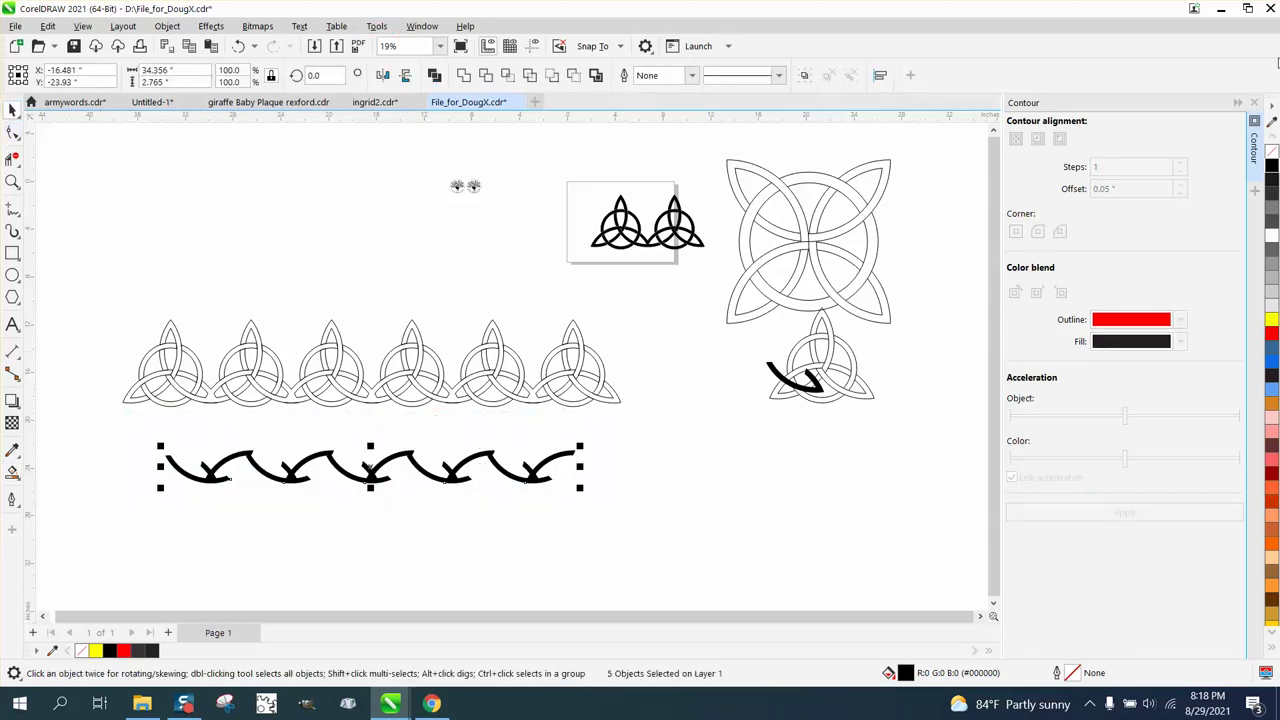
{"action": "left_click", "coordinate": [1271, 151]}
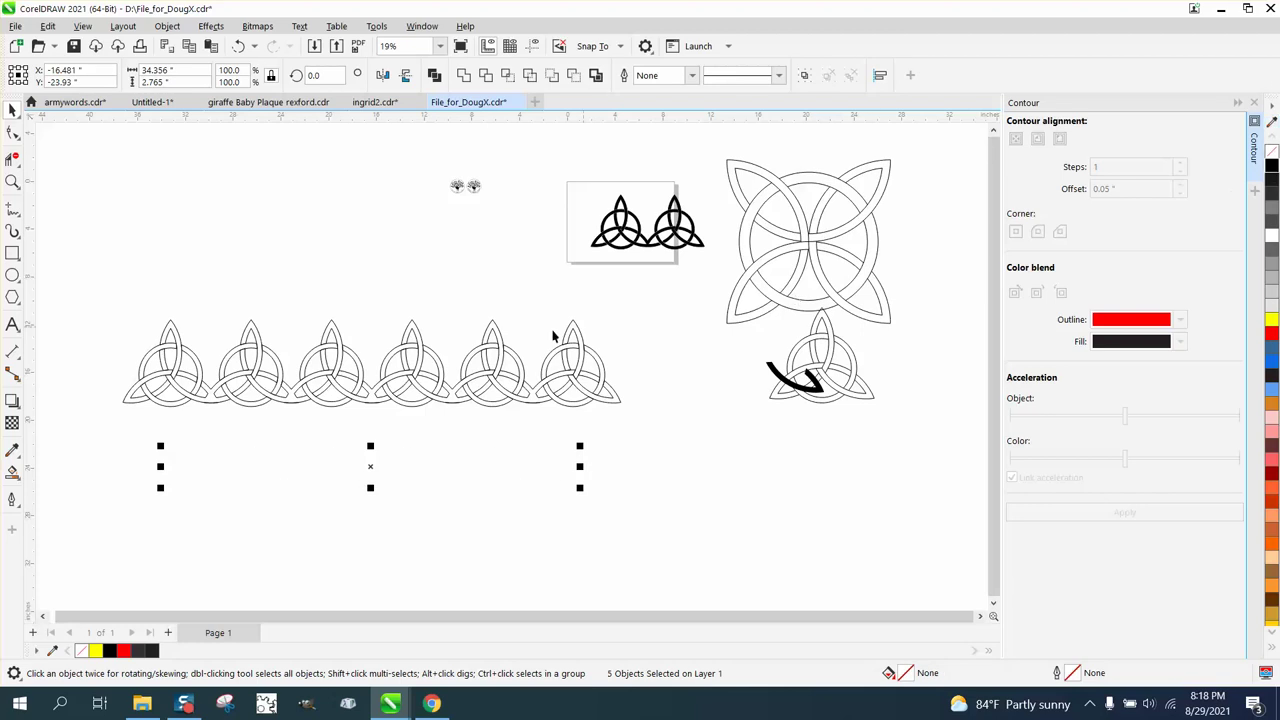
{"action": "right_click", "coordinate": [1271, 165]}
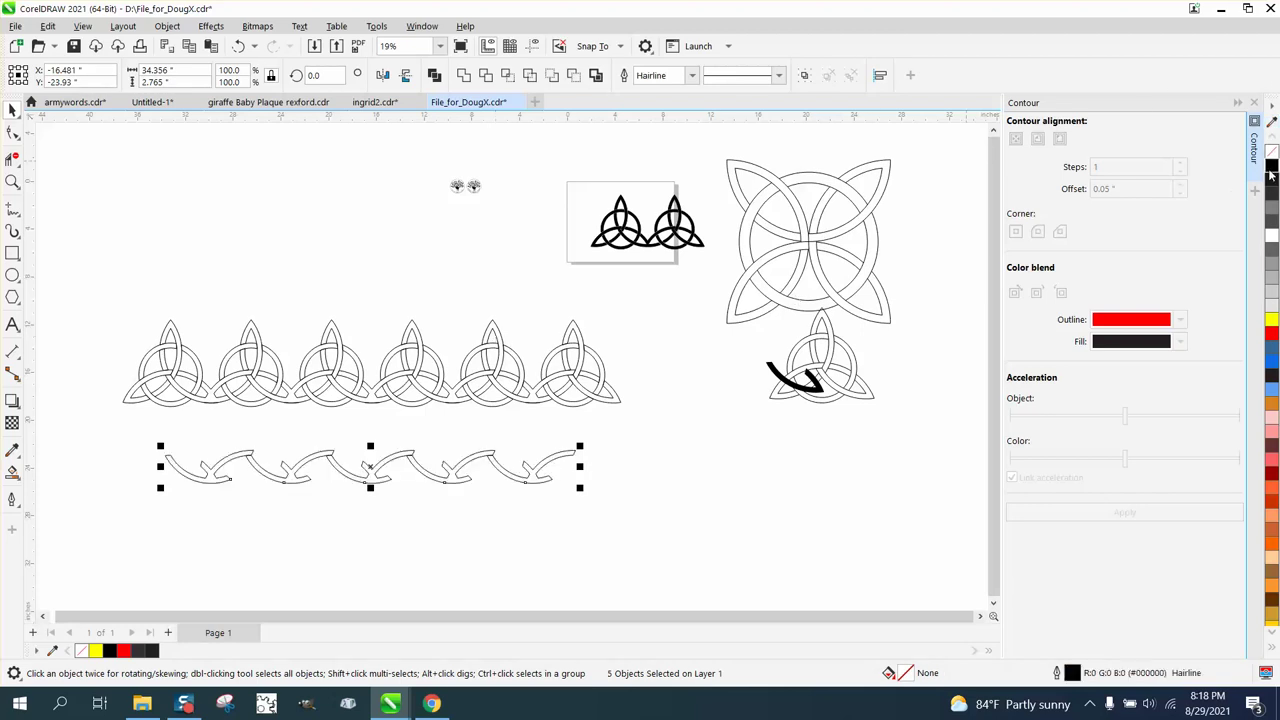
{"action": "left_click", "coordinate": [167, 26]}
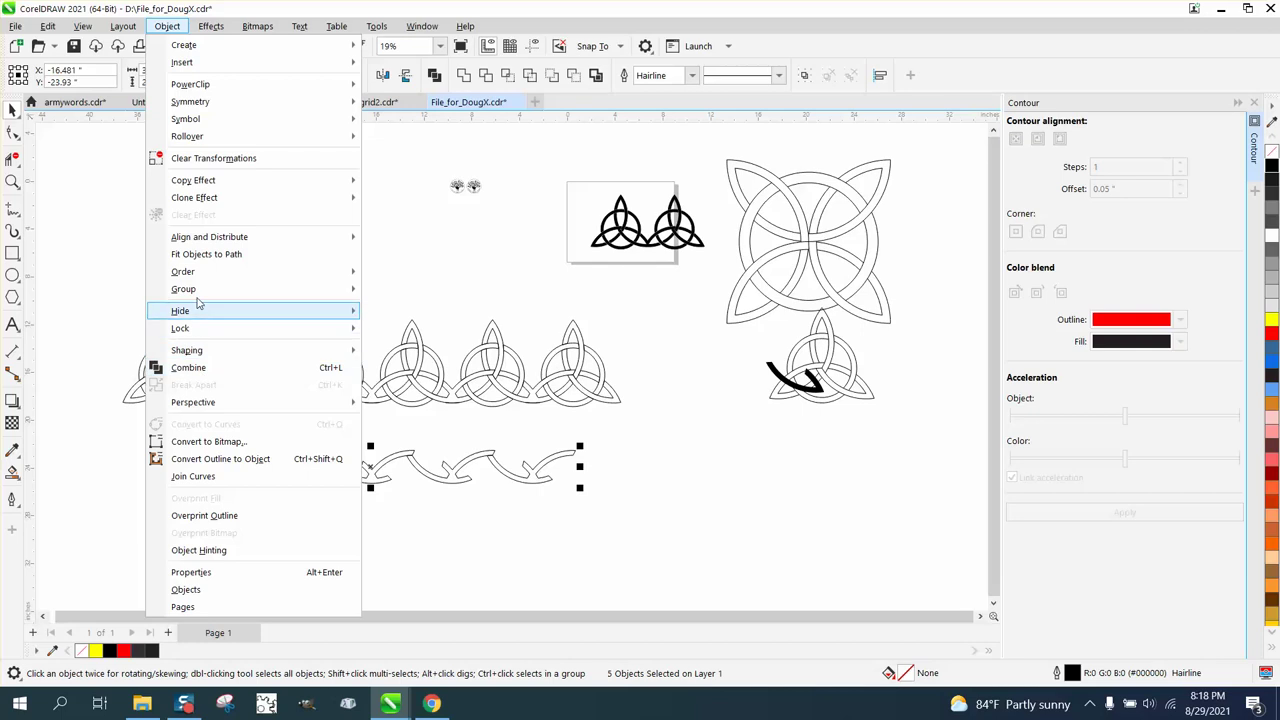
{"action": "left_click", "coordinate": [397, 291]}
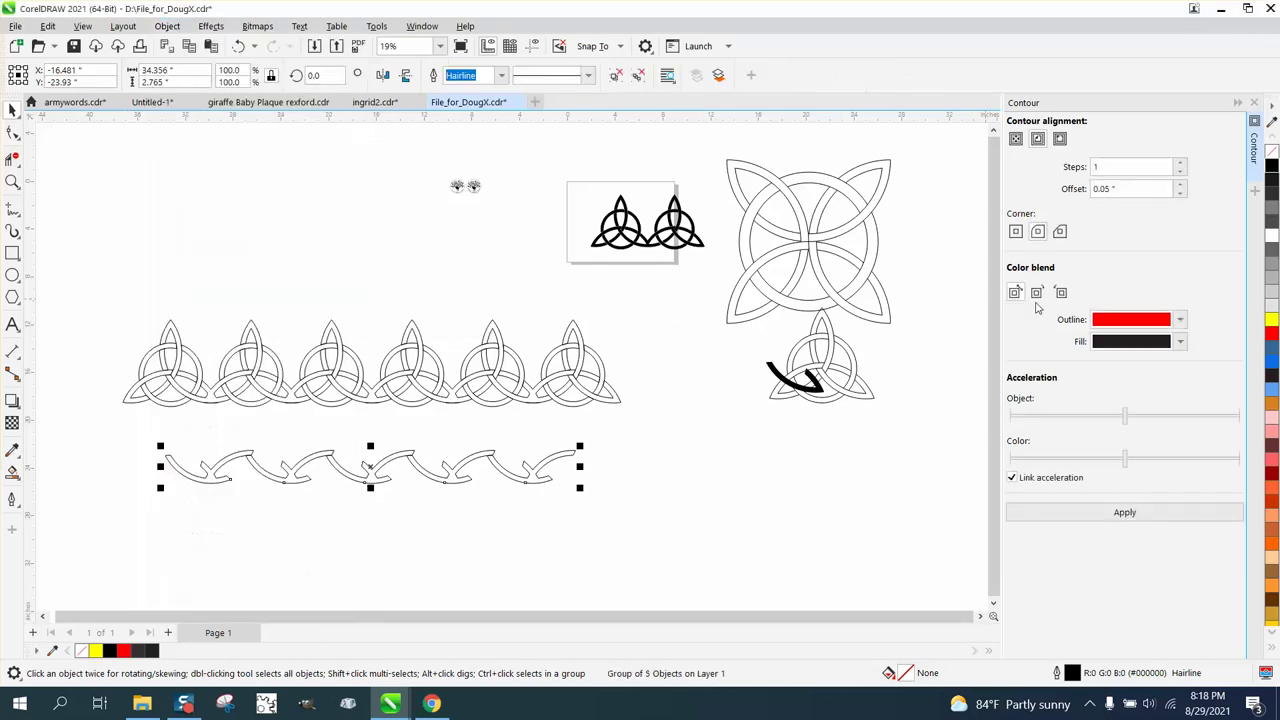
{"action": "left_click", "coordinate": [1124, 513]}
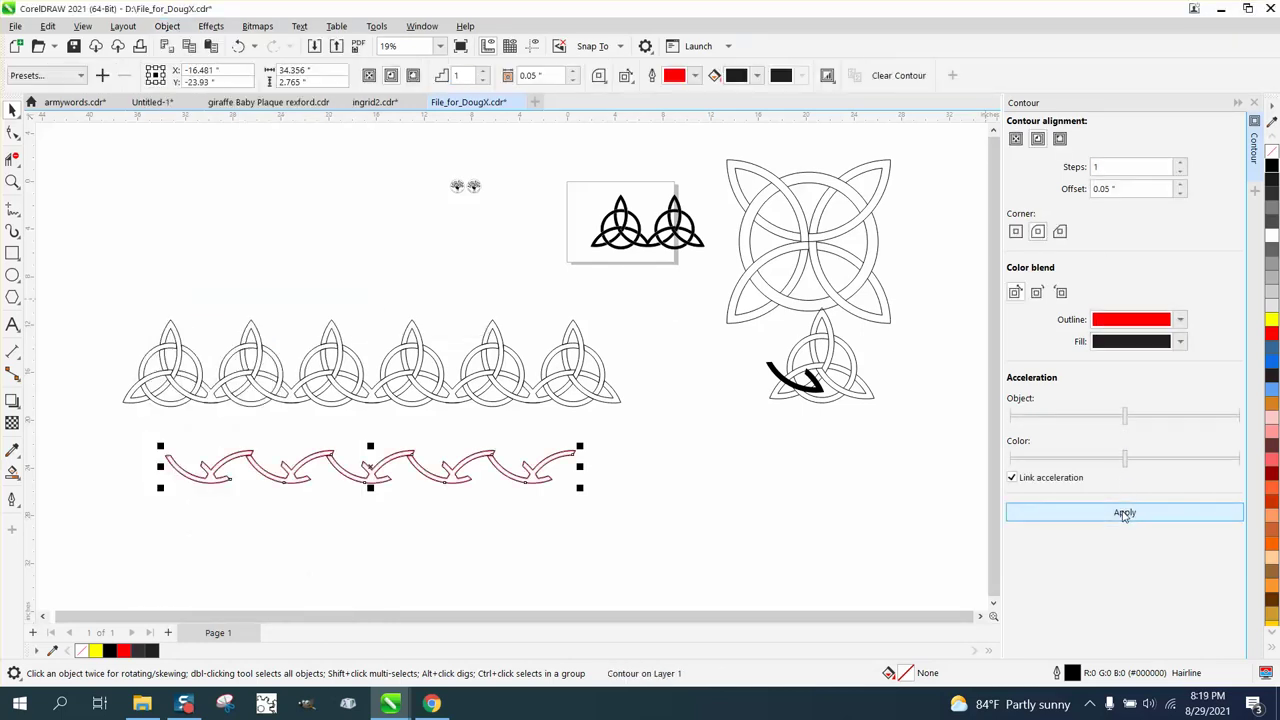
- Apply the red contour to the knot row and nudge the wavy curve row down
{"action": "left_click_drag", "start_coordinate": [90, 295], "coordinate": [365, 380]}
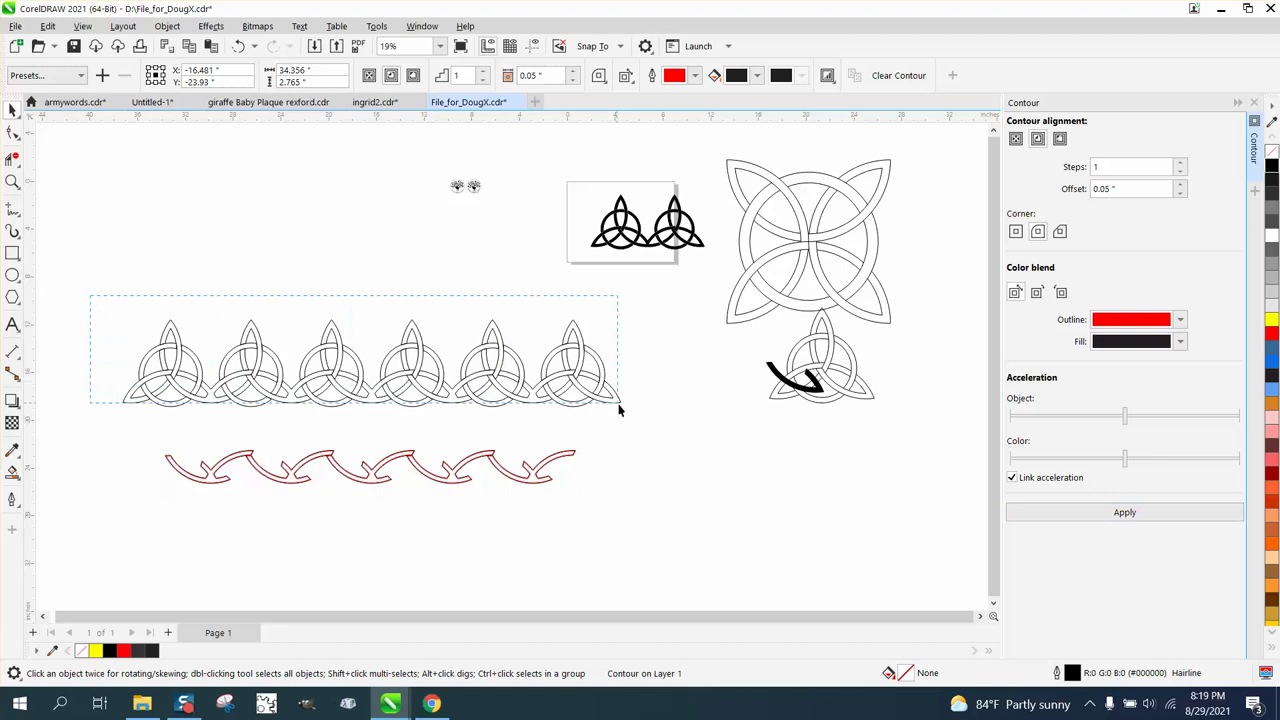
{"action": "left_click_drag", "start_coordinate": [618, 408], "coordinate": [642, 422]}
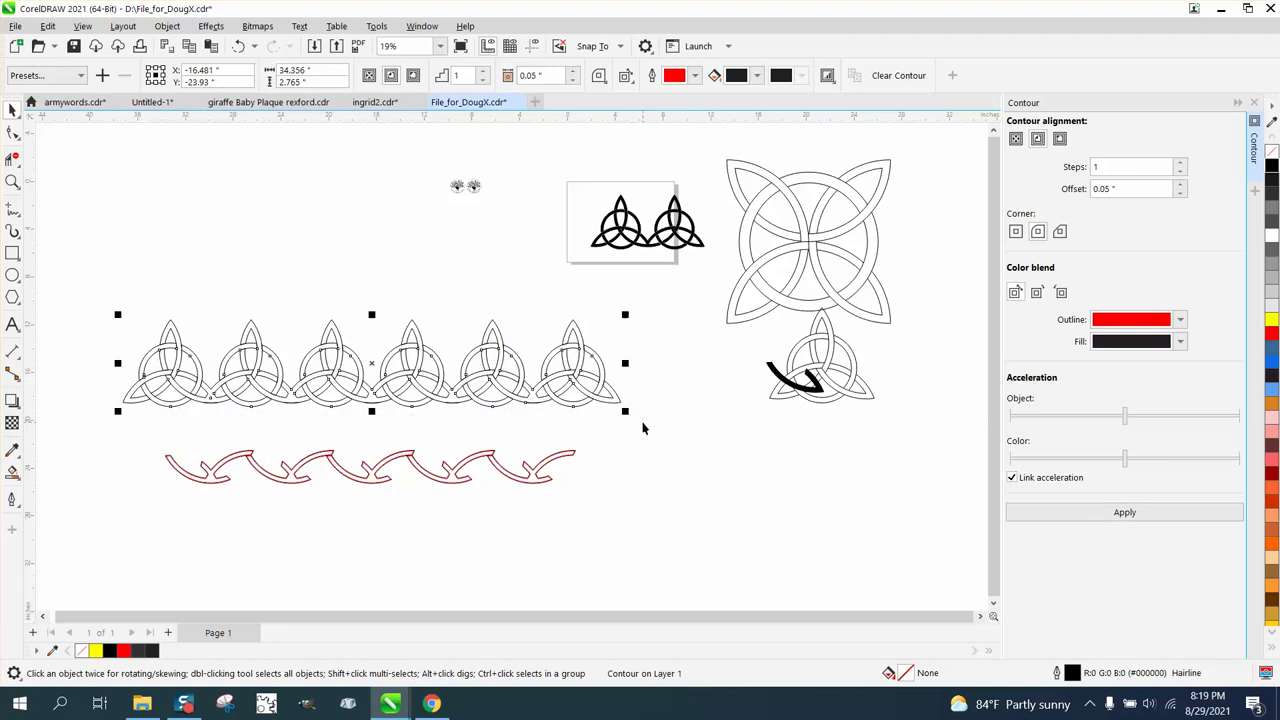
{"action": "left_click", "coordinate": [1122, 512]}
{"action": "left_click", "coordinate": [476, 294]}
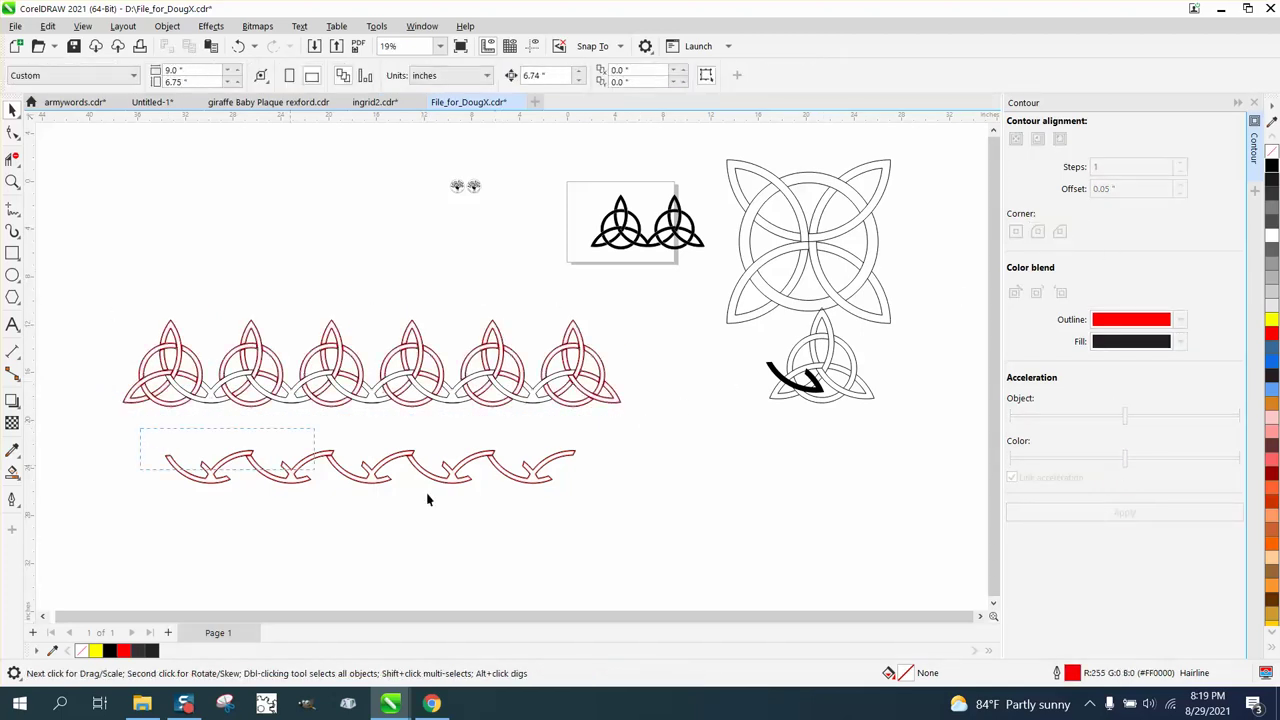
{"action": "left_click_drag", "start_coordinate": [427, 499], "coordinate": [706, 549]}
{"action": "key", "text": "Down"}
{"action": "key", "text": "Down"}
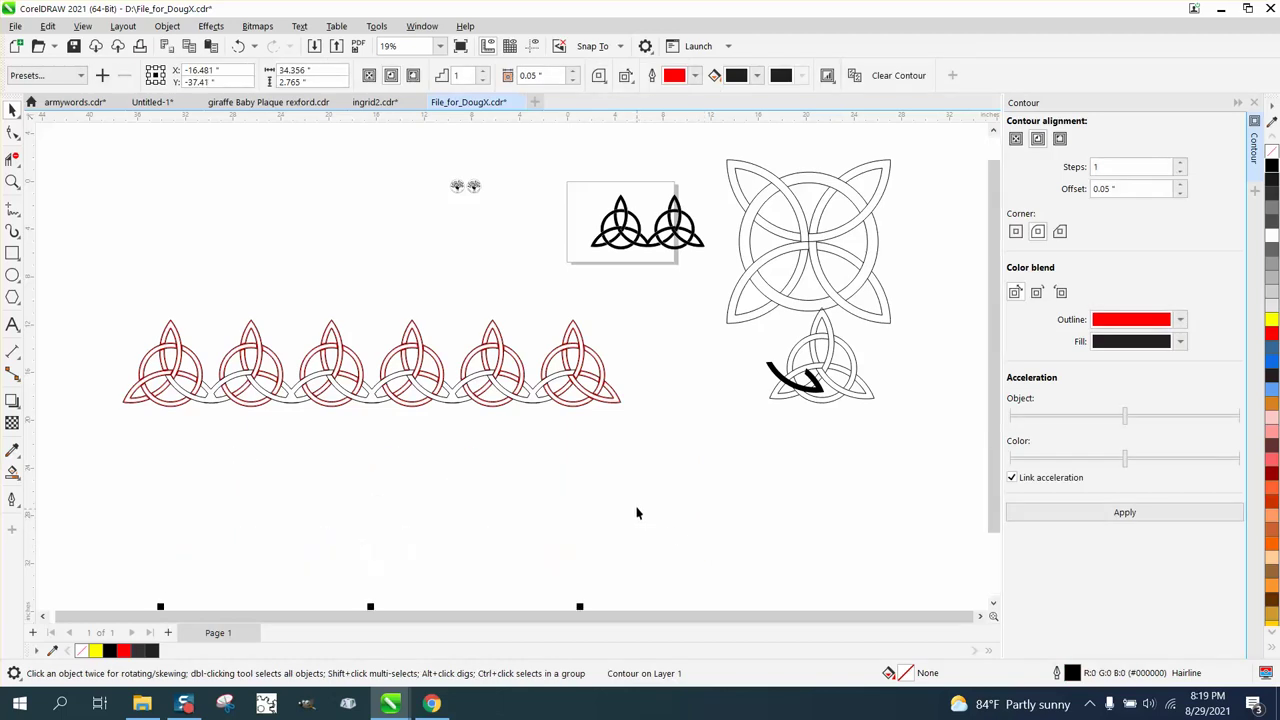
{"action": "scroll", "coordinate": [605, 462], "scroll_direction": "down", "scroll_amount": 1}
- Break the knot row's contour apart and move the red knot copy down
{"action": "left_click", "coordinate": [472, 390]}
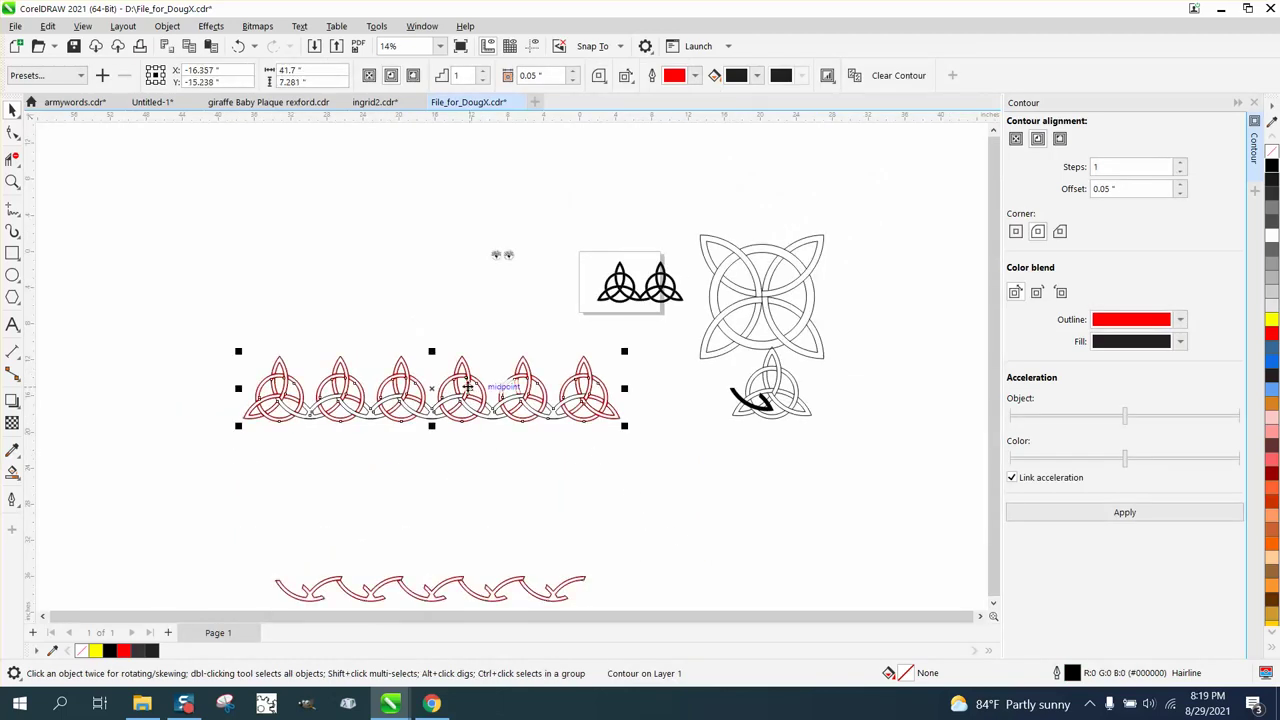
{"action": "left_click", "coordinate": [167, 26]}
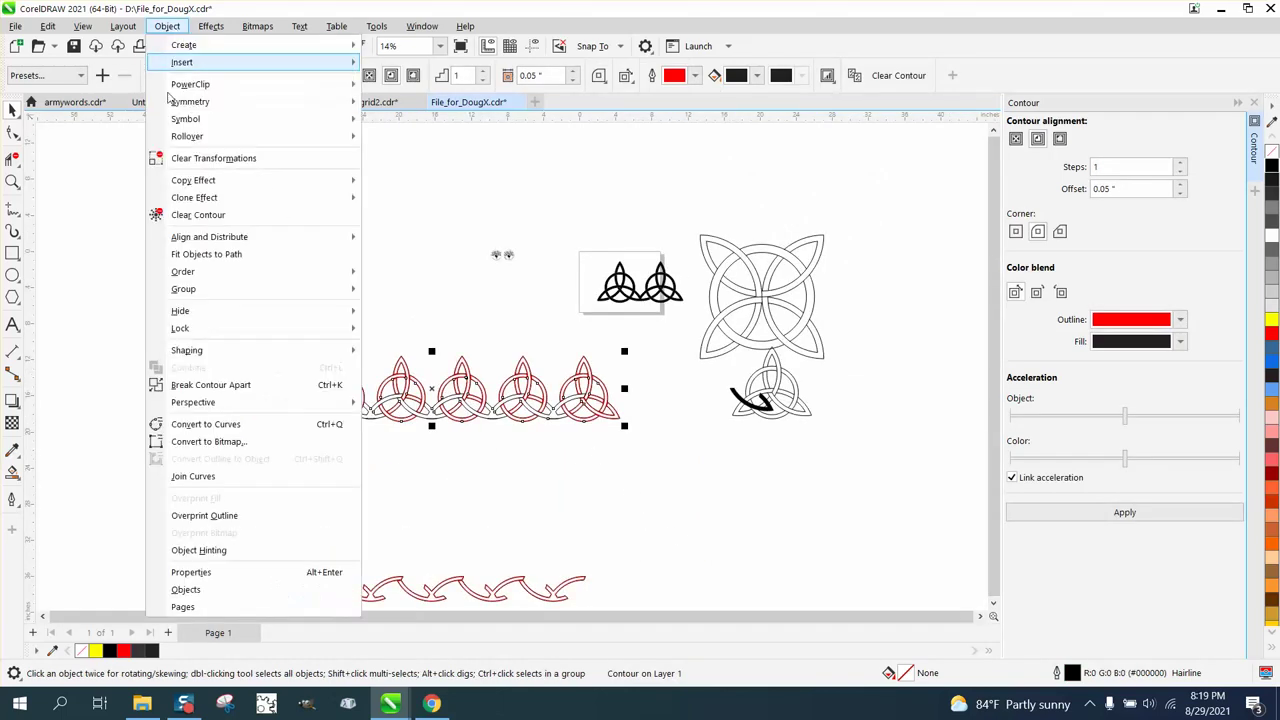
{"action": "left_click", "coordinate": [205, 385]}
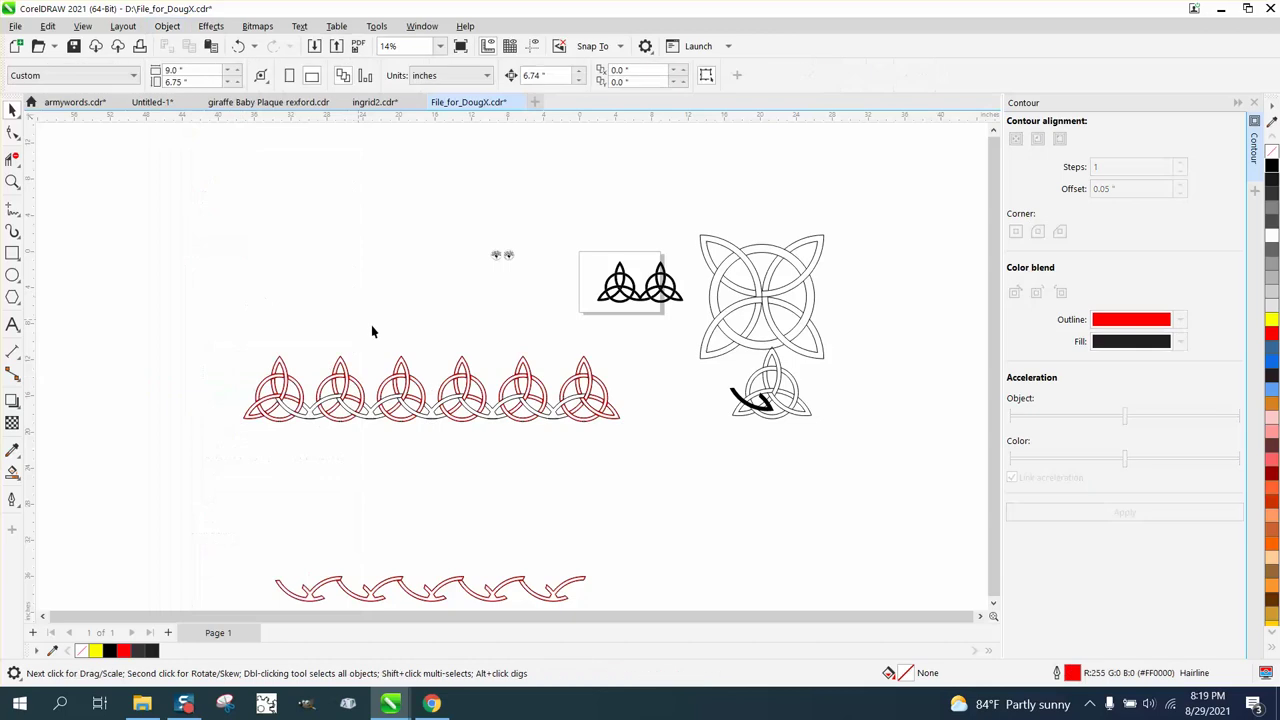
{"action": "left_click", "coordinate": [404, 368]}
{"action": "key", "text": "Down"}
{"action": "key", "text": "Down"}
{"action": "key", "text": "Down"}
{"action": "key", "text": "Down"}
{"action": "key", "text": "Down"}
{"action": "key", "text": "Down"}
{"action": "key", "text": "Down"}
{"action": "key", "text": "Down"}
{"action": "key", "text": "Down"}
{"action": "key", "text": "Down"}
{"action": "key", "text": "Down"}
{"action": "key", "text": "Down"}
{"action": "key", "text": "Down"}
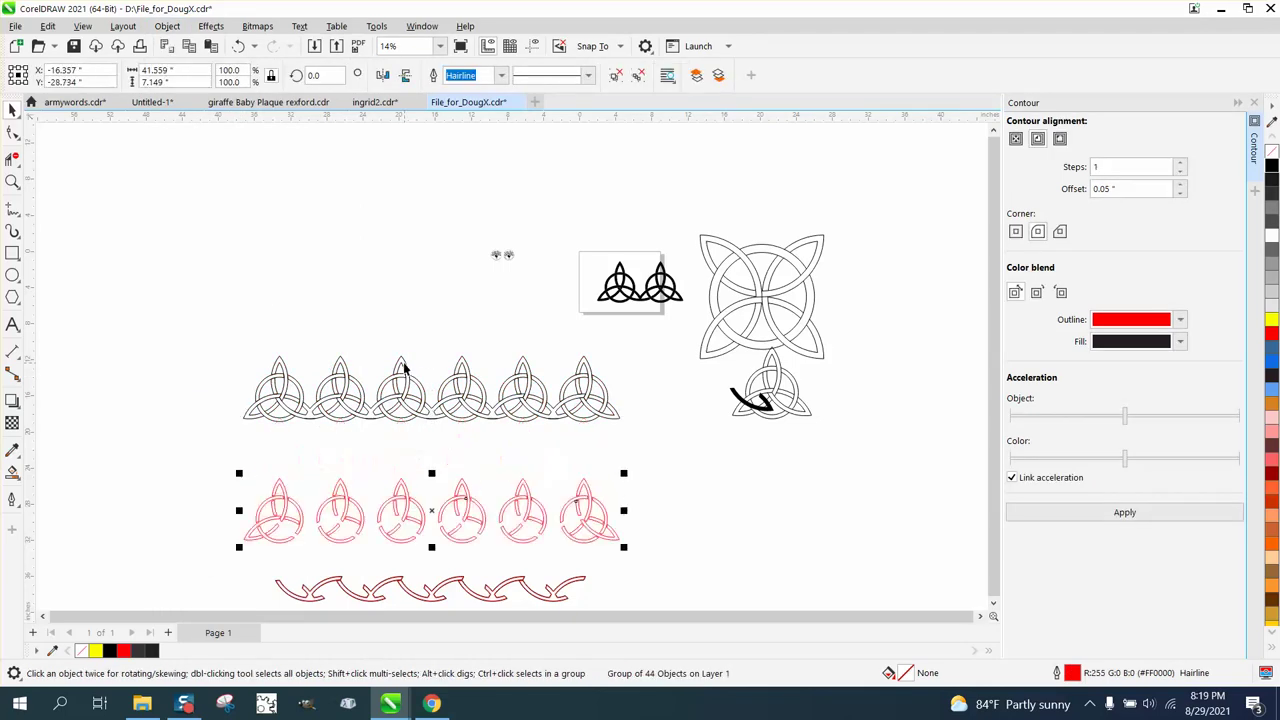
{"action": "key", "text": "Down"}
{"action": "key", "text": "Down"}
{"action": "key", "text": "Down"}
{"action": "key", "text": "Down"}
{"action": "key", "text": "Down"}
{"action": "key", "text": "Down"}
{"action": "key", "text": "Down"}
{"action": "scroll", "coordinate": [370, 352], "scroll_direction": "down", "scroll_amount": 1}
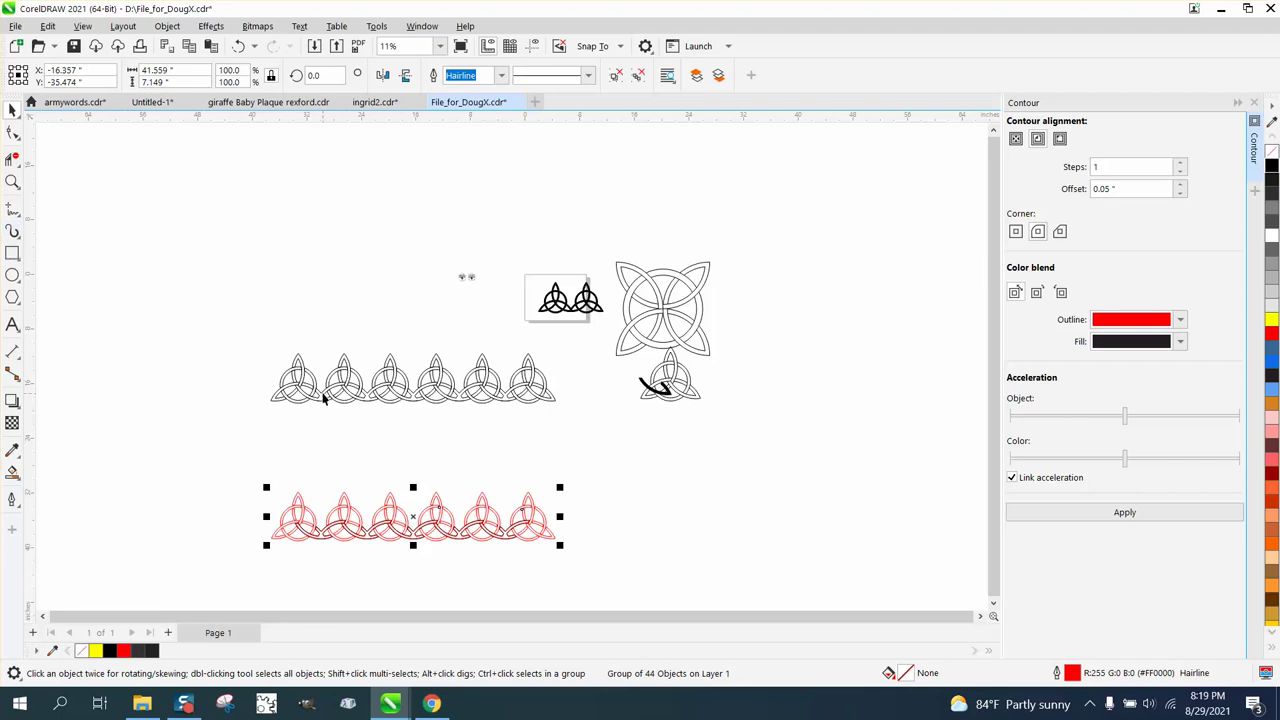
- Nudge the black knot row and the red knot row each up one step
{"action": "left_click", "coordinate": [349, 403]}
{"action": "key", "text": "Up"}
{"action": "key", "text": "Up"}
{"action": "key", "text": "Up"}
{"action": "key", "text": "Up"}
{"action": "key", "text": "Up"}
{"action": "key", "text": "Up"}
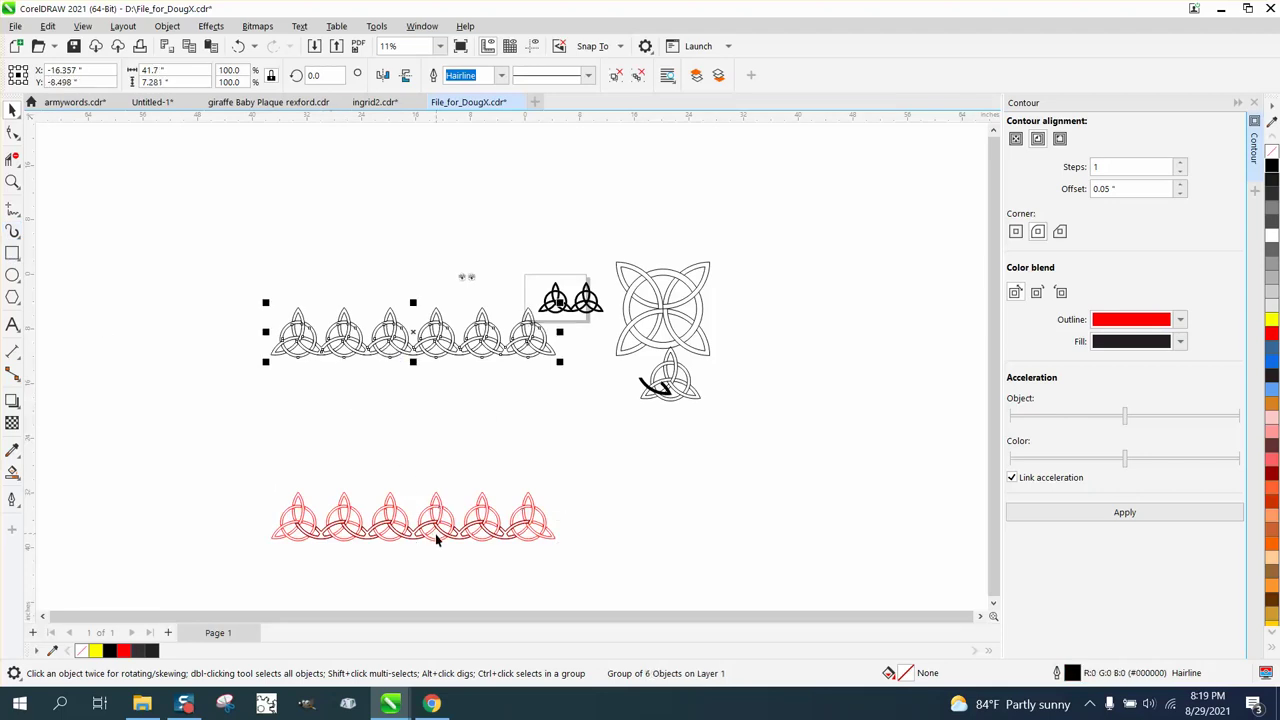
{"action": "key", "text": "Escape"}
{"action": "left_click", "coordinate": [439, 510]}
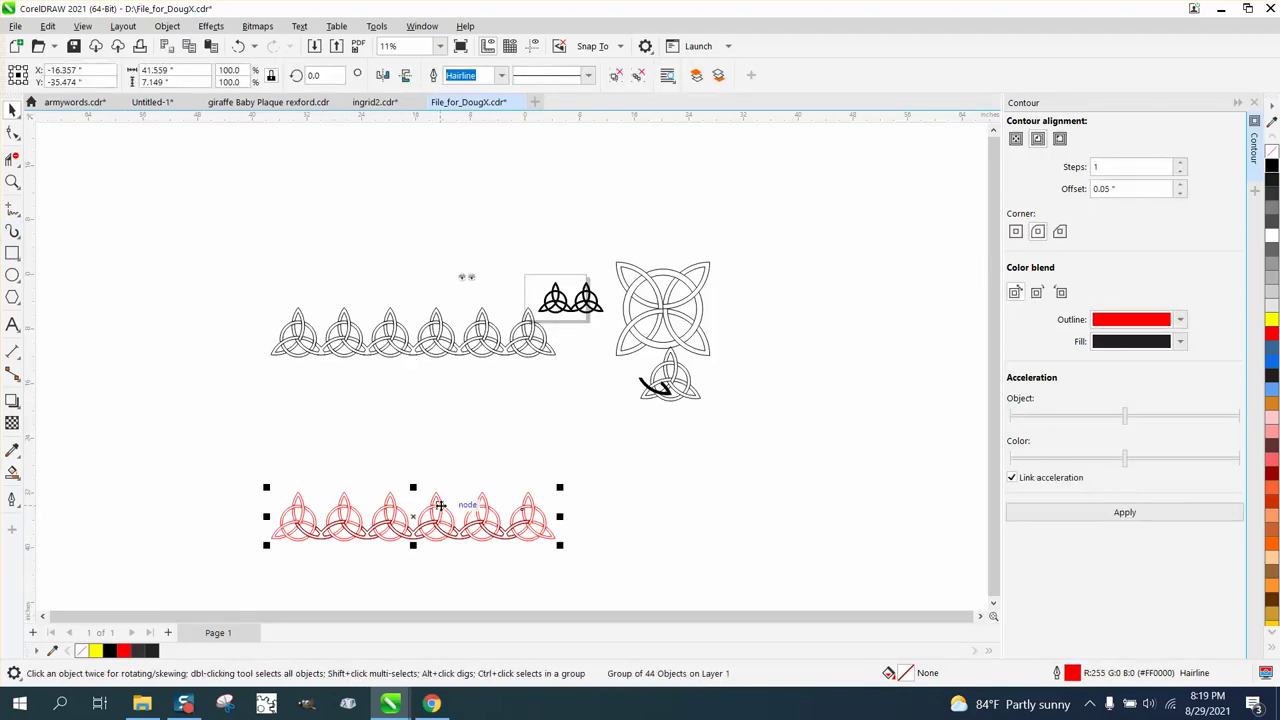
{"action": "key", "text": "Up"}
{"action": "key", "text": "Up"}
{"action": "key", "text": "Up"}
{"action": "key", "text": "Up"}
{"action": "key", "text": "Up"}
{"action": "key", "text": "Up"}
- Separate the contour from the wavy row using the Object menu
{"action": "left_click", "coordinate": [438, 535]}
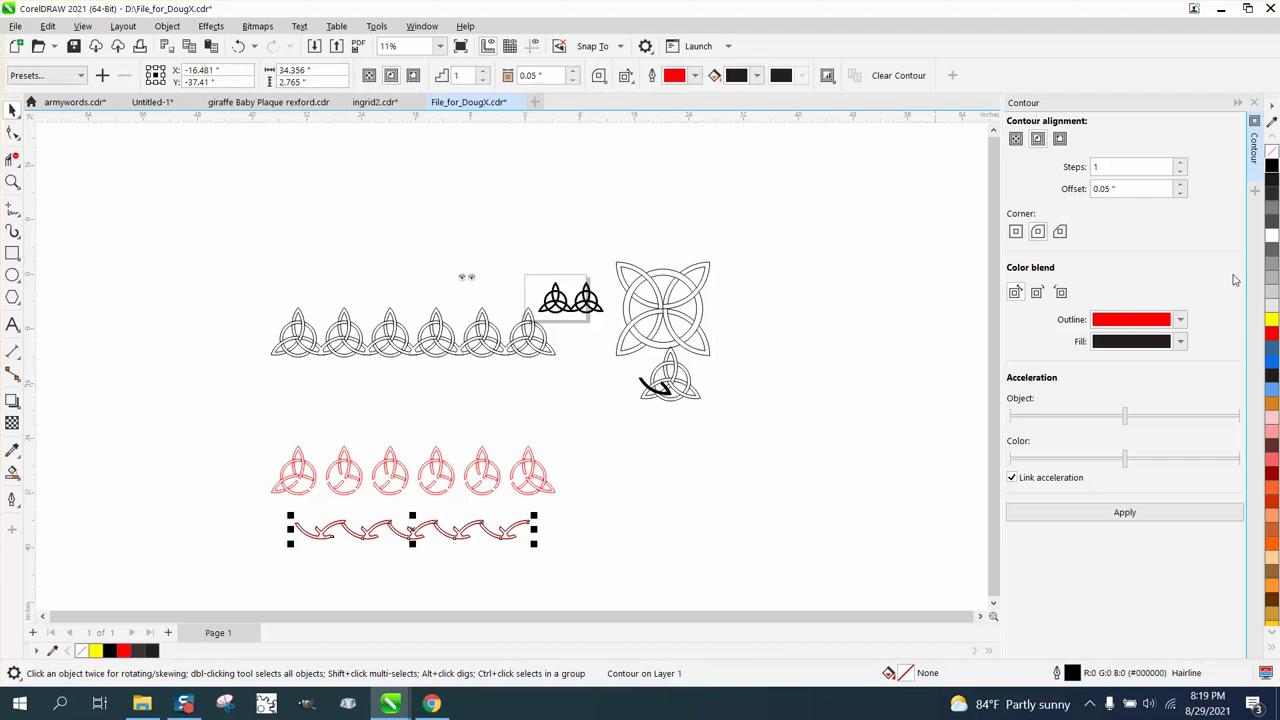
{"action": "left_click", "coordinate": [166, 26]}
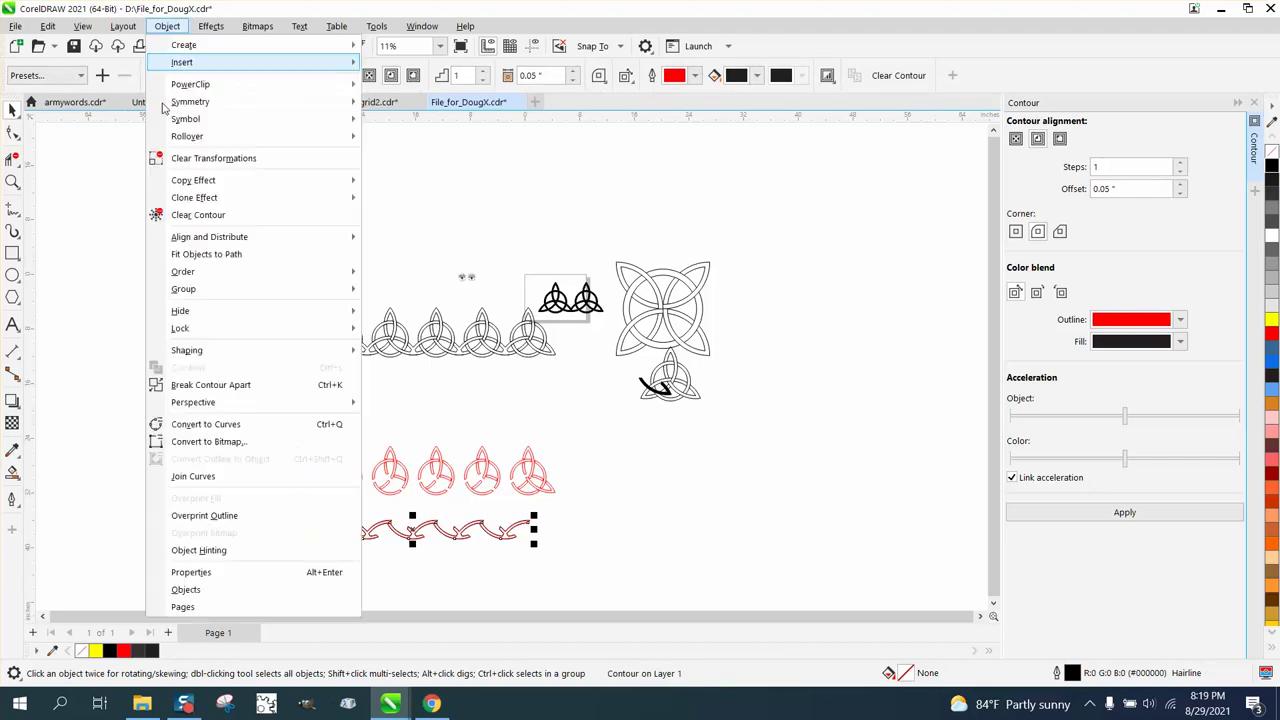
{"action": "left_click", "coordinate": [210, 385]}
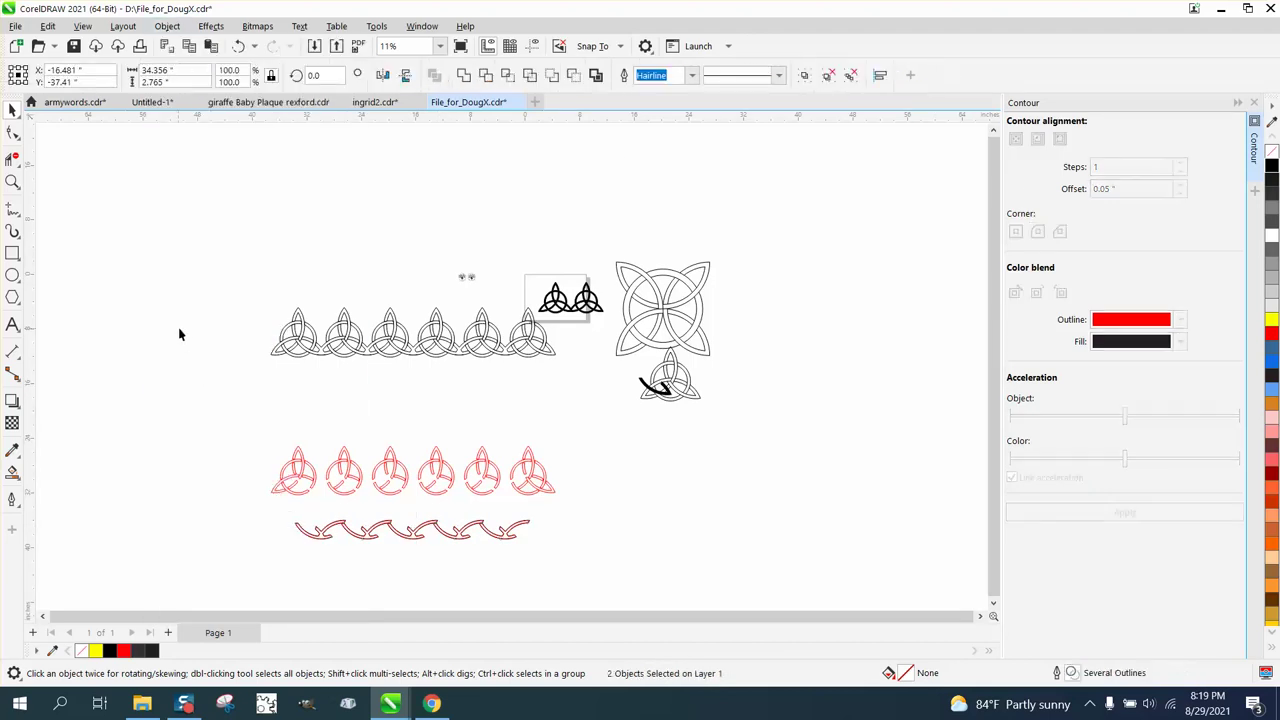
- Select the wavy red arrow group beneath the knot row and delete it
{"action": "left_click", "coordinate": [412, 538]}
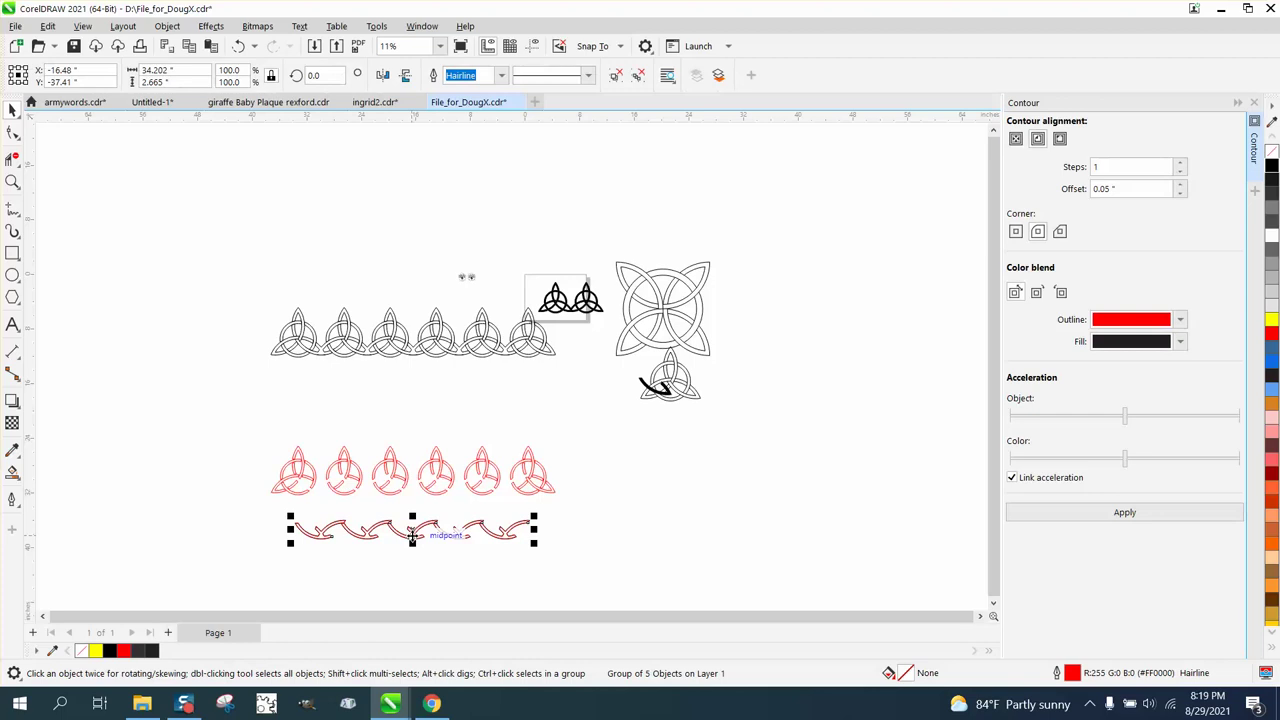
{"action": "left_click", "coordinate": [412, 535]}
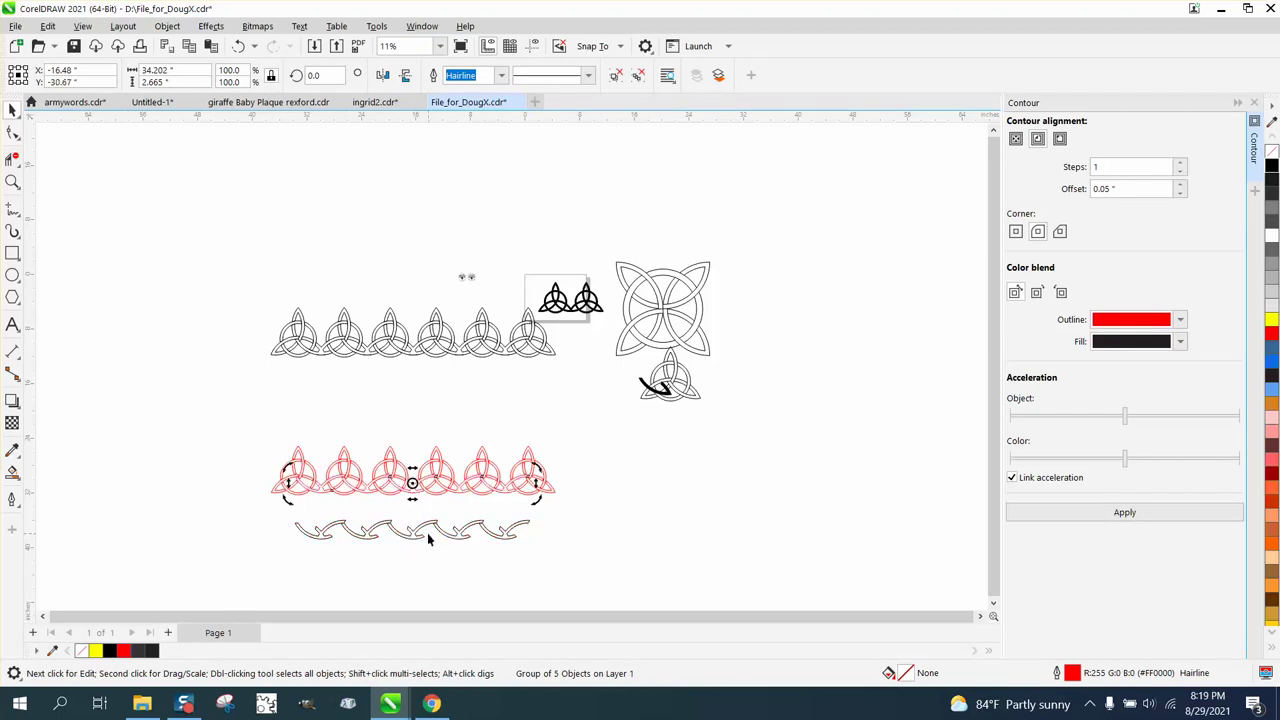
{"action": "left_click", "coordinate": [272, 502]}
{"action": "left_click", "coordinate": [410, 514]}
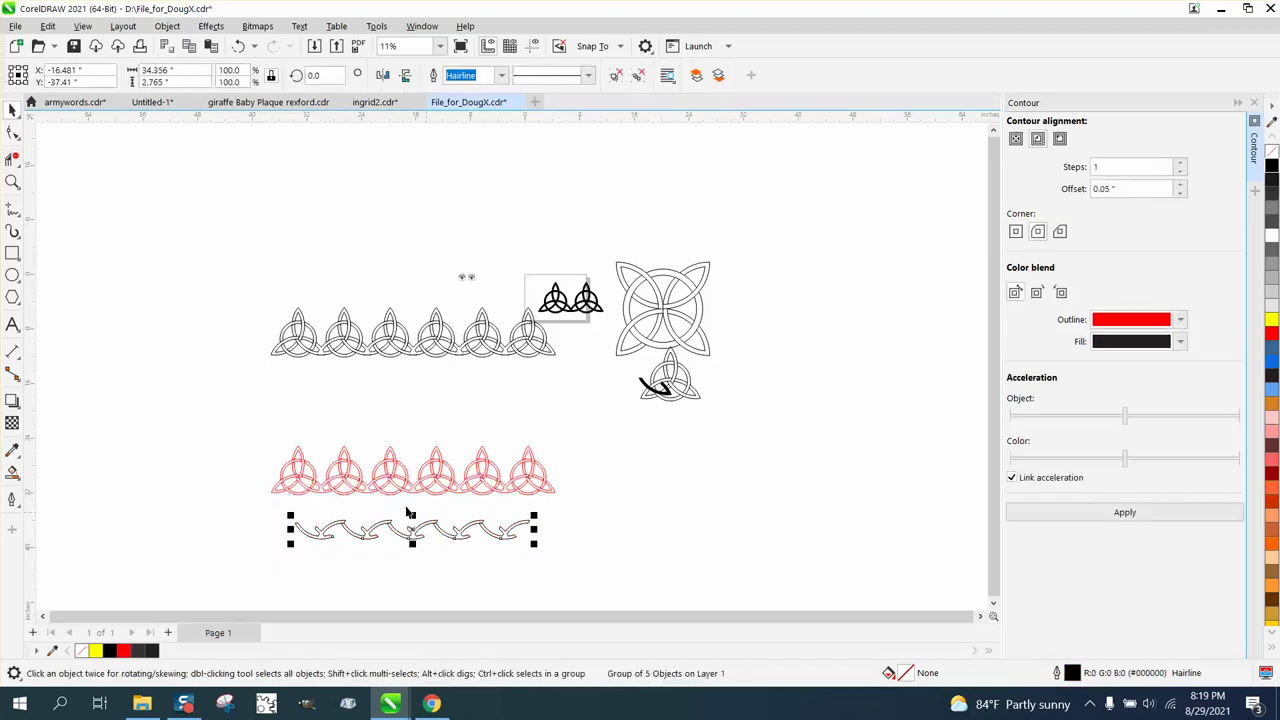
{"action": "key", "text": "Delete"}
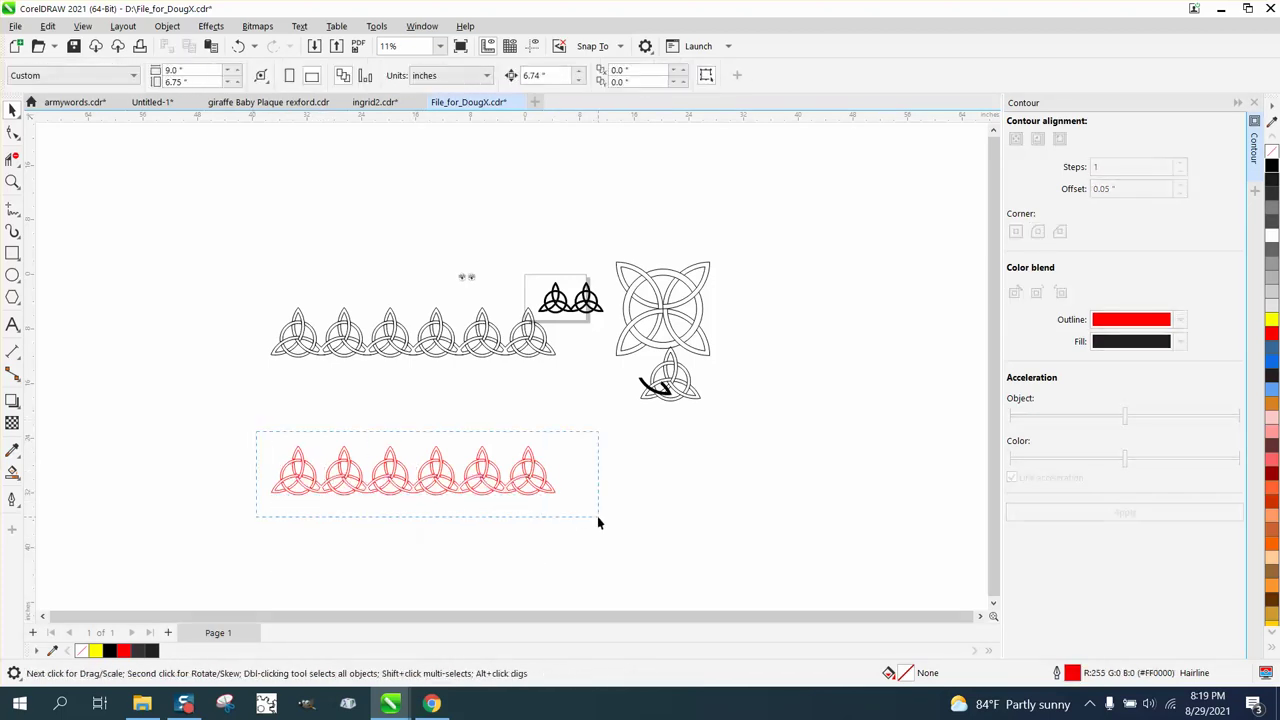
- Give the whole red knot row a solid black fill and no outline
{"action": "left_click_drag", "start_coordinate": [256, 432], "coordinate": [597, 519]}
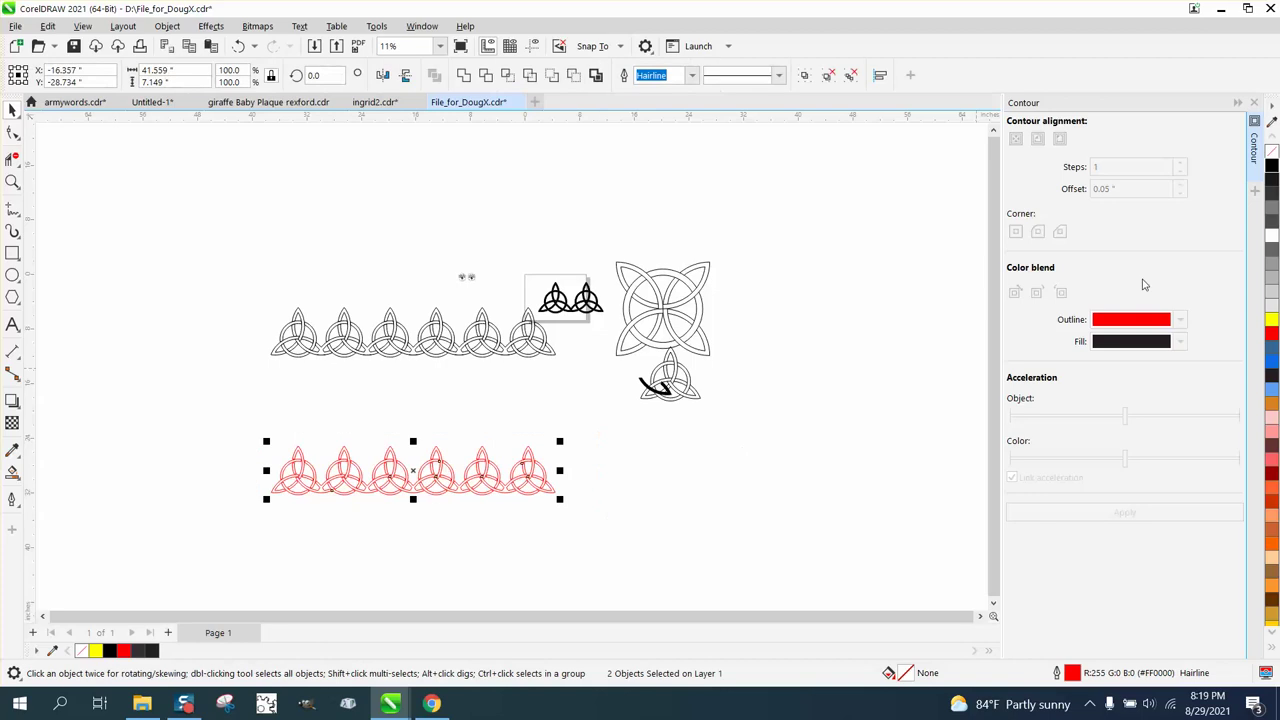
{"action": "left_click", "coordinate": [1272, 172]}
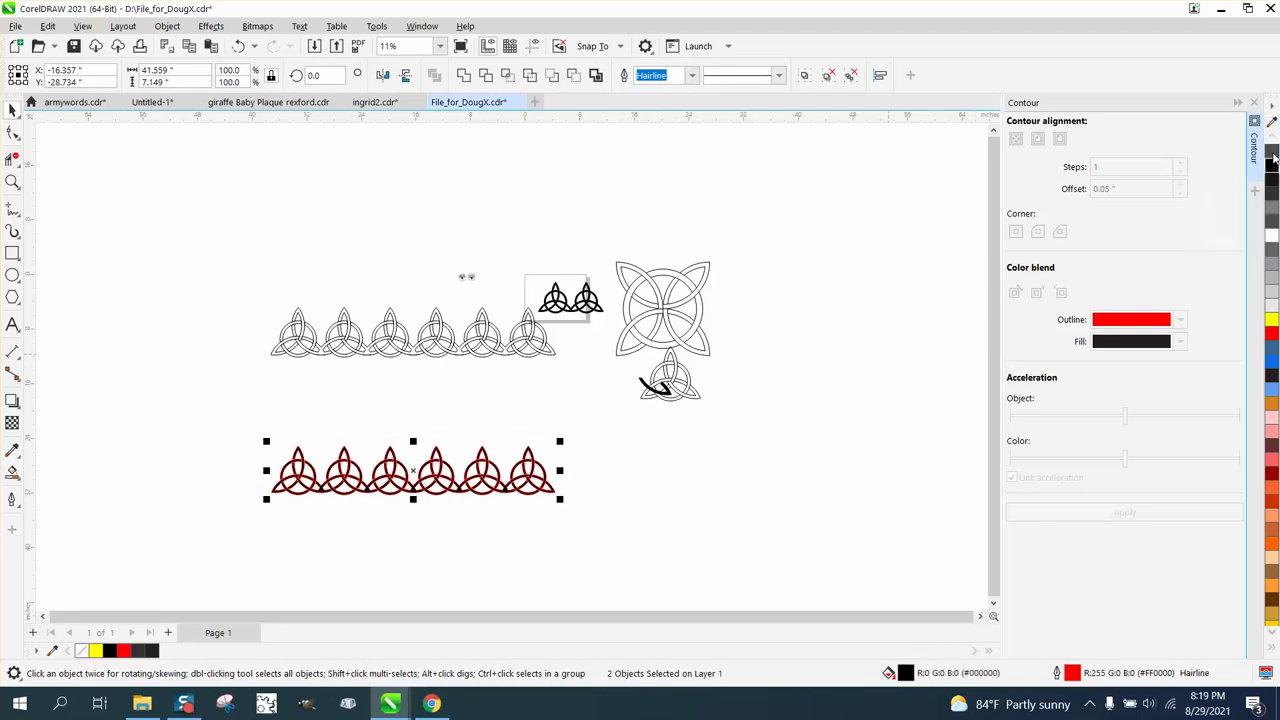
{"action": "right_click", "coordinate": [1272, 152]}
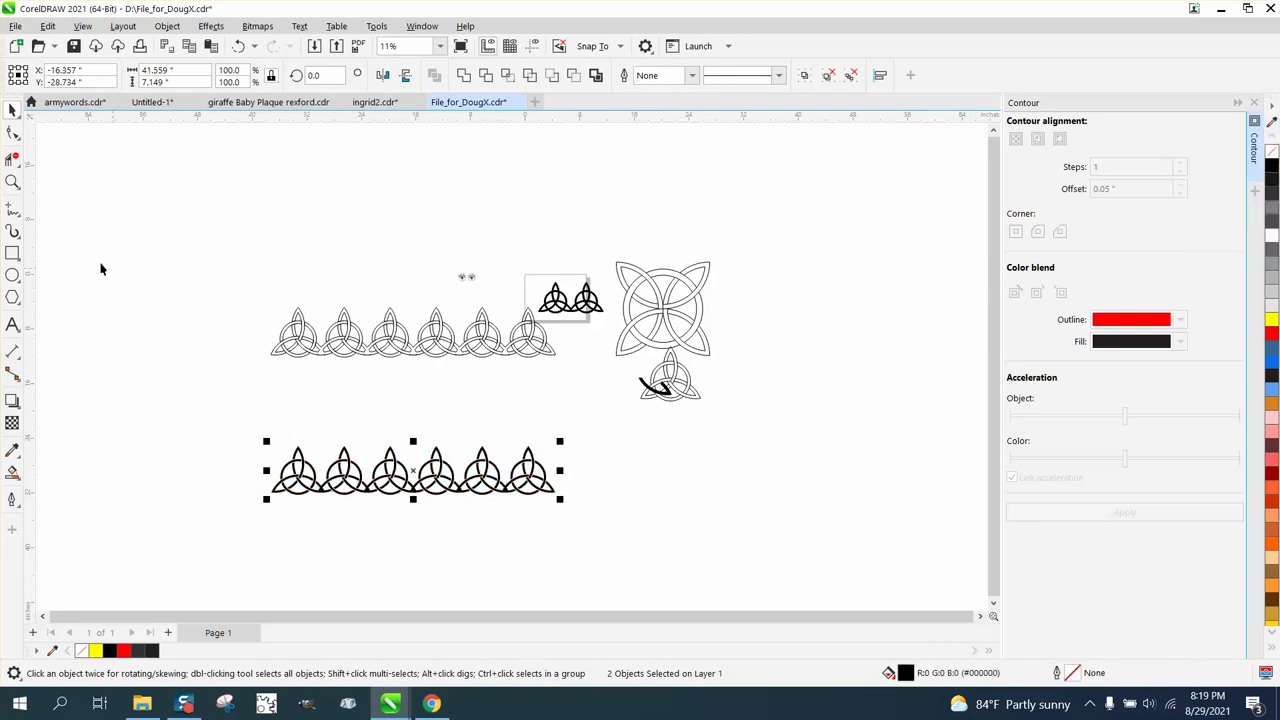
{"action": "left_click", "coordinate": [13, 181]}
{"action": "left_click_drag", "start_coordinate": [226, 422], "coordinate": [601, 516]}
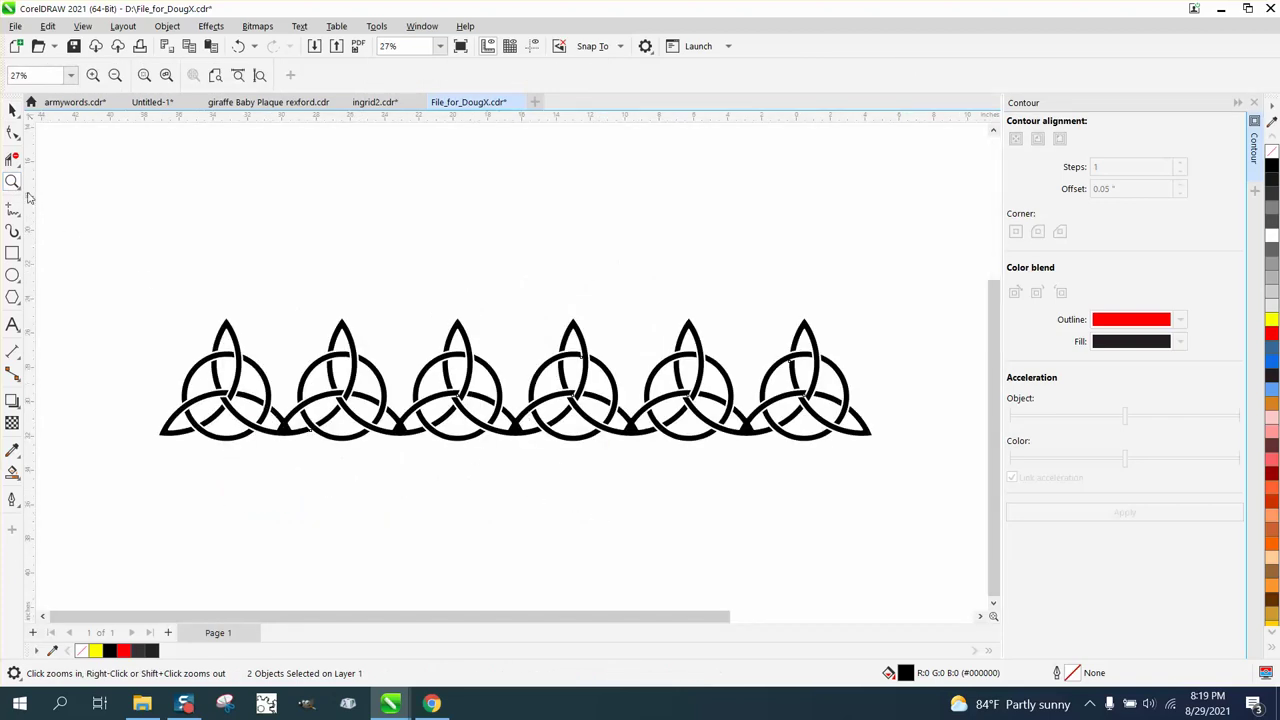
{"action": "left_click_drag", "start_coordinate": [248, 396], "coordinate": [382, 472]}
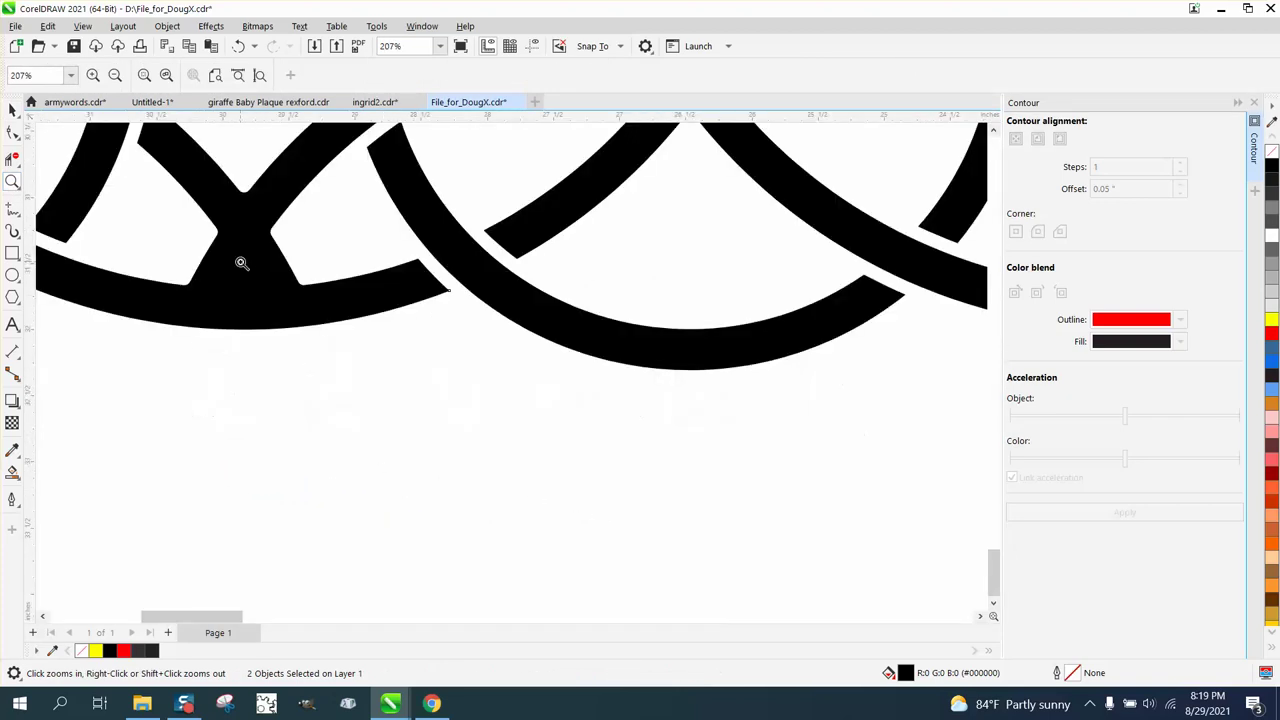
{"action": "scroll", "coordinate": [250, 265], "scroll_direction": "down", "scroll_amount": 4}
{"action": "scroll", "coordinate": [256, 268], "scroll_direction": "down", "scroll_amount": 5}
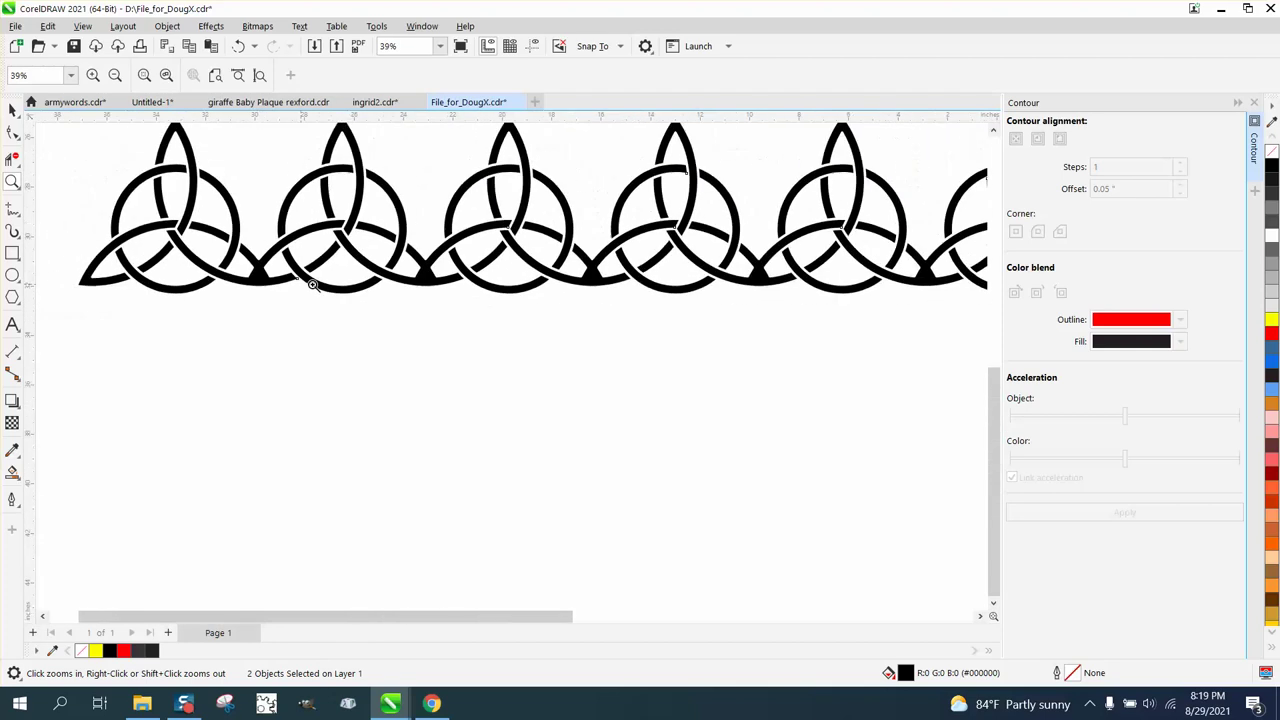
{"action": "scroll", "coordinate": [314, 262], "scroll_direction": "down", "scroll_amount": 2}
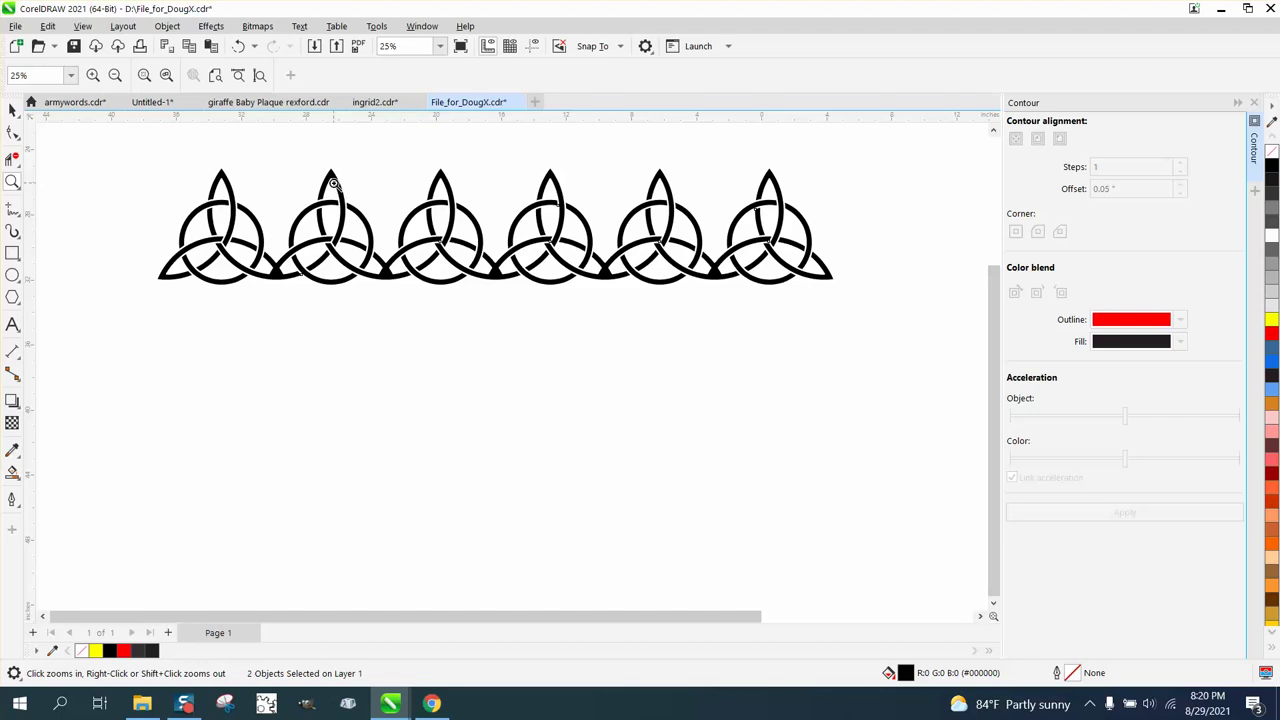
{"action": "scroll", "coordinate": [365, 248], "scroll_direction": "down", "scroll_amount": 1}
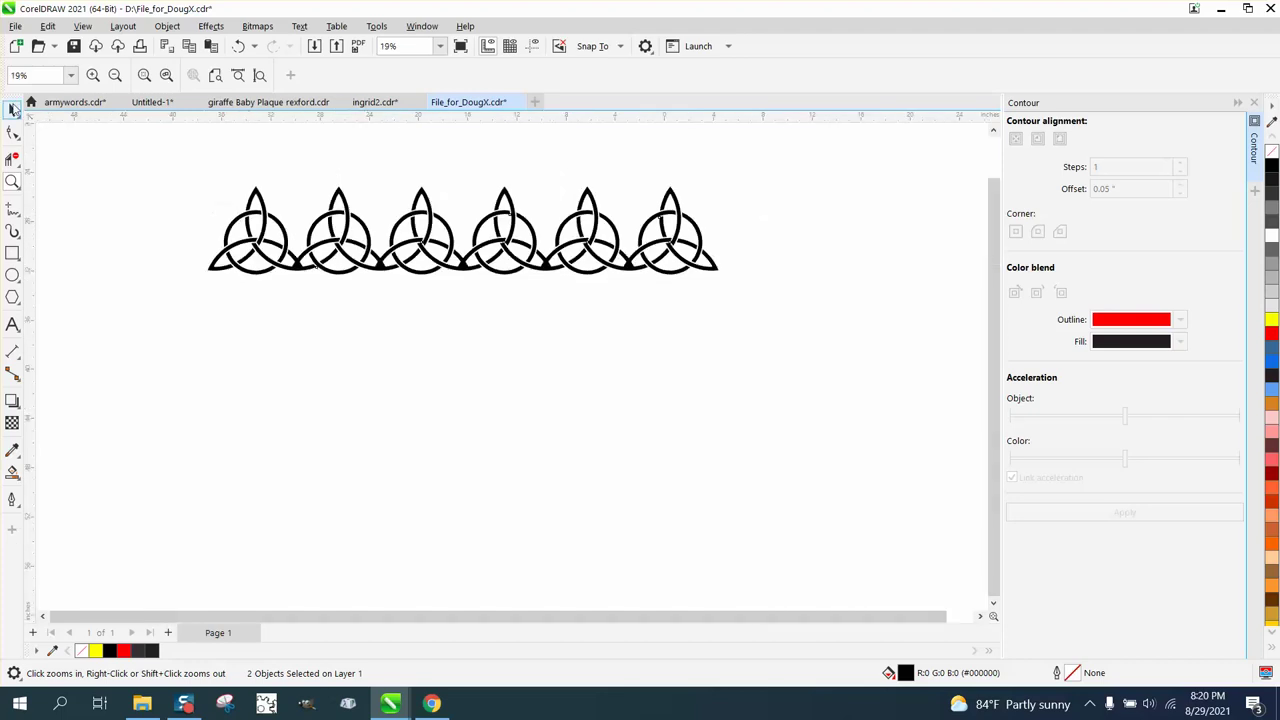
- Move the black knot row lower, then place a vertically mirrored copy just above it
{"action": "left_click", "coordinate": [12, 110]}
{"action": "left_click_drag", "start_coordinate": [160, 158], "coordinate": [750, 319]}
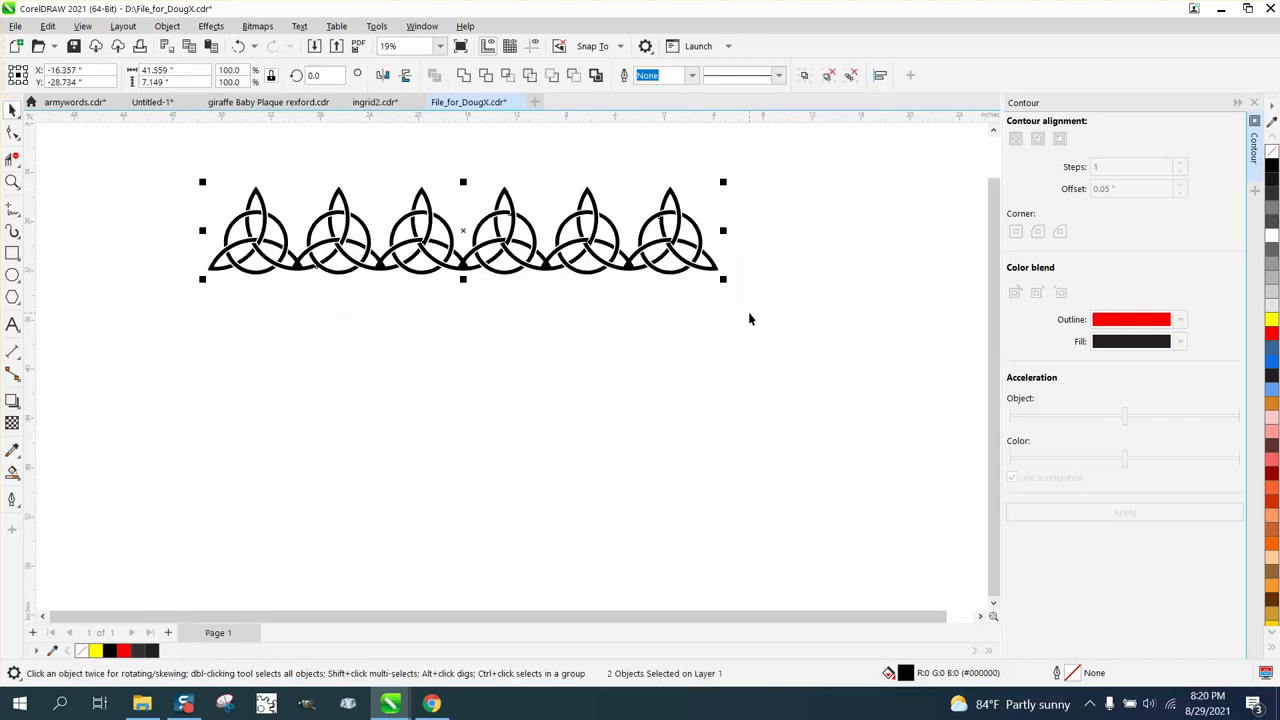
{"action": "left_click_drag", "start_coordinate": [465, 235], "coordinate": [465, 386]}
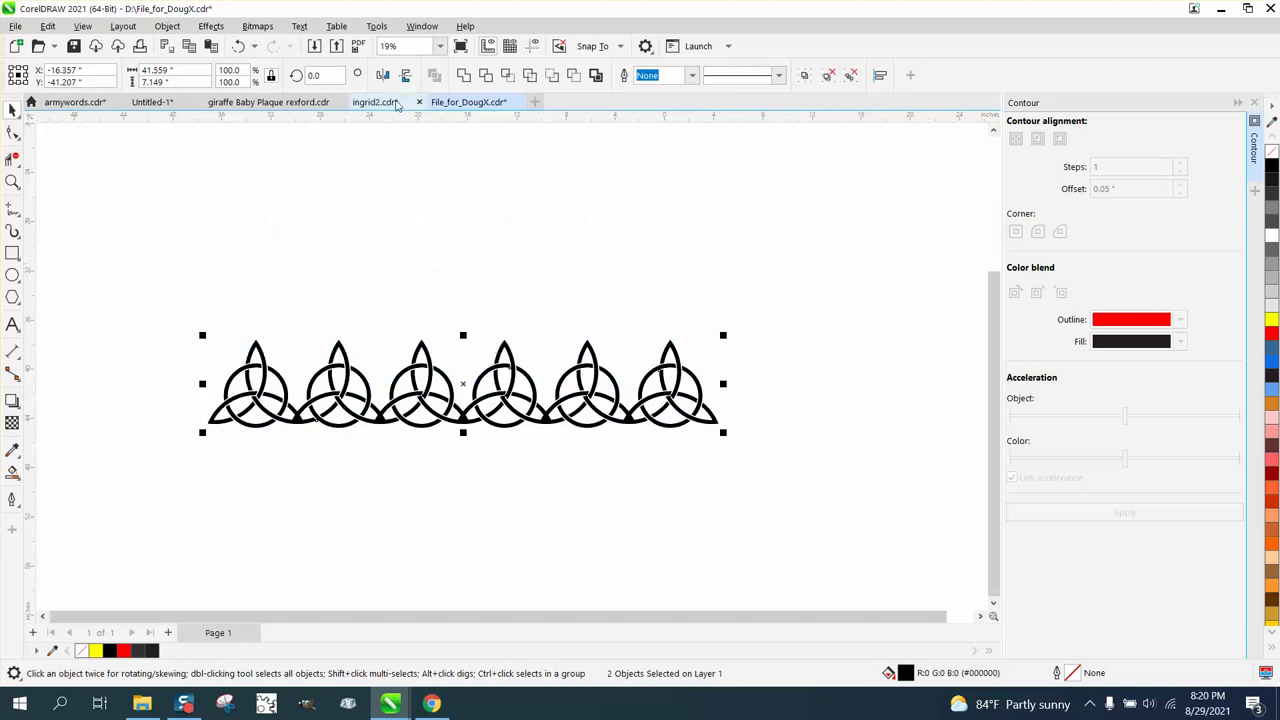
{"action": "left_click", "coordinate": [405, 80]}
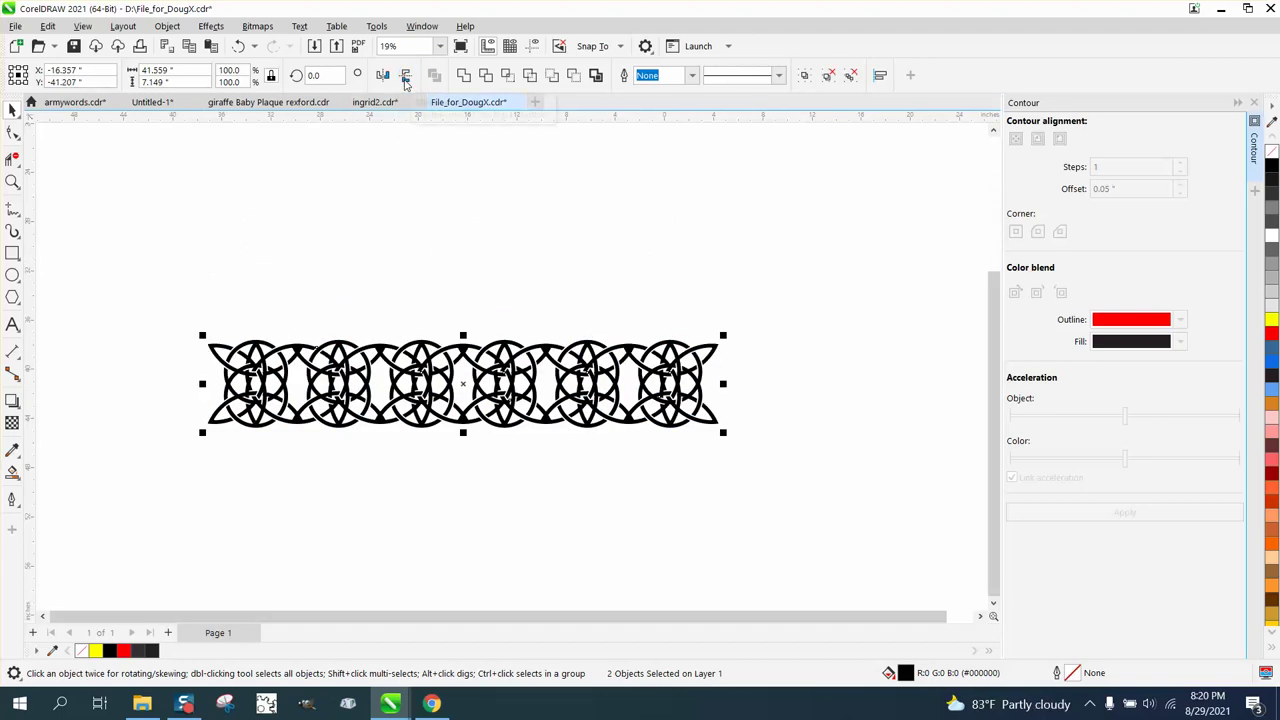
{"action": "key", "text": "Up"}
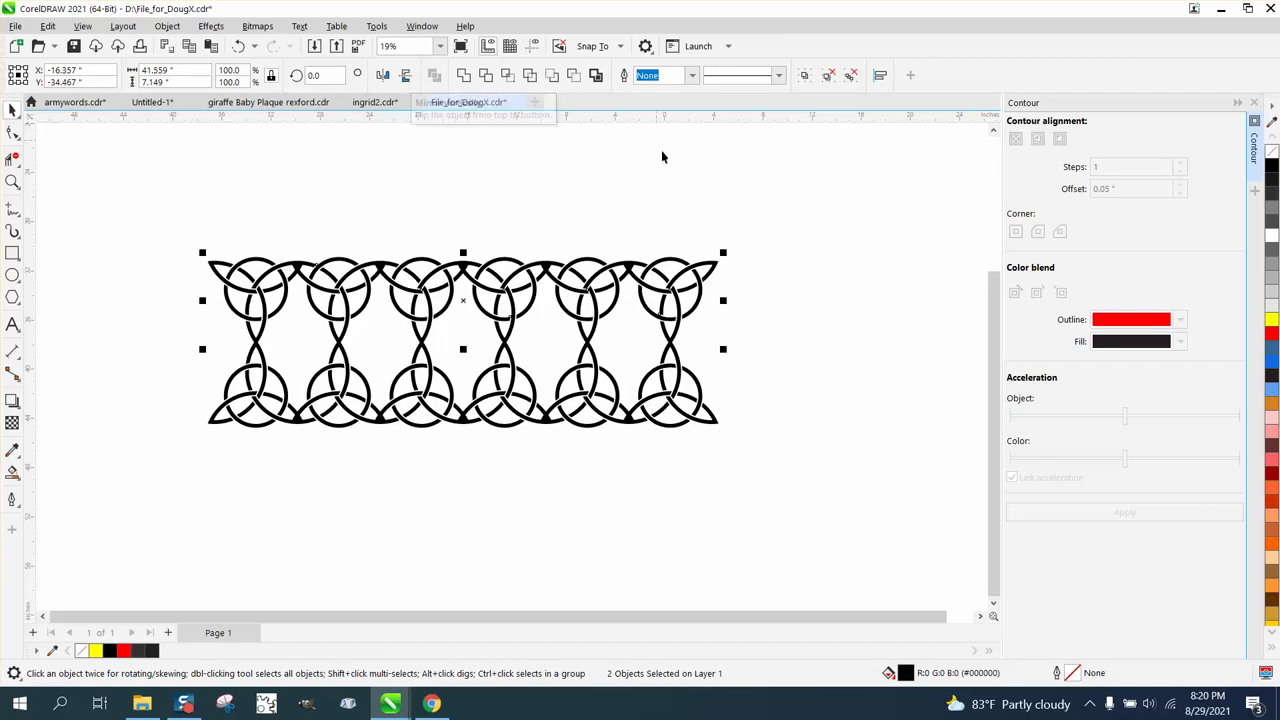
{"action": "left_click", "coordinate": [795, 256]}
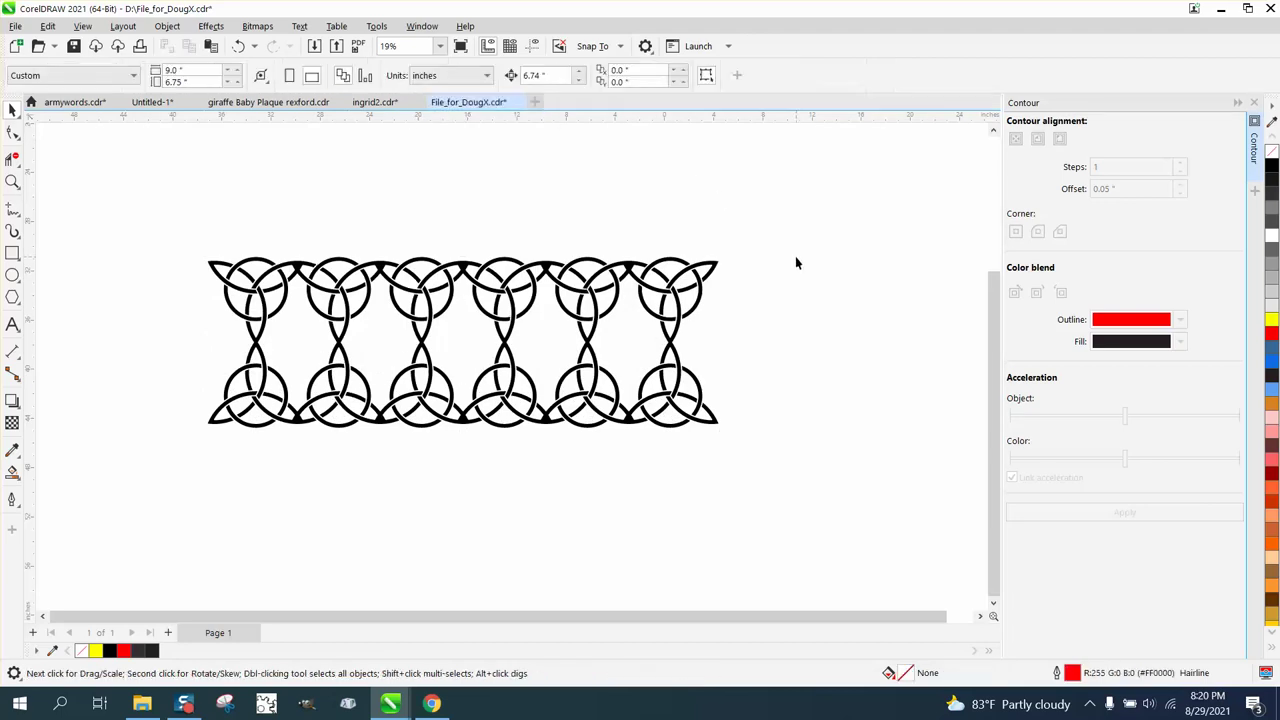
{"action": "left_click", "coordinate": [13, 182]}
{"action": "left_click_drag", "start_coordinate": [196, 230], "coordinate": [810, 445]}
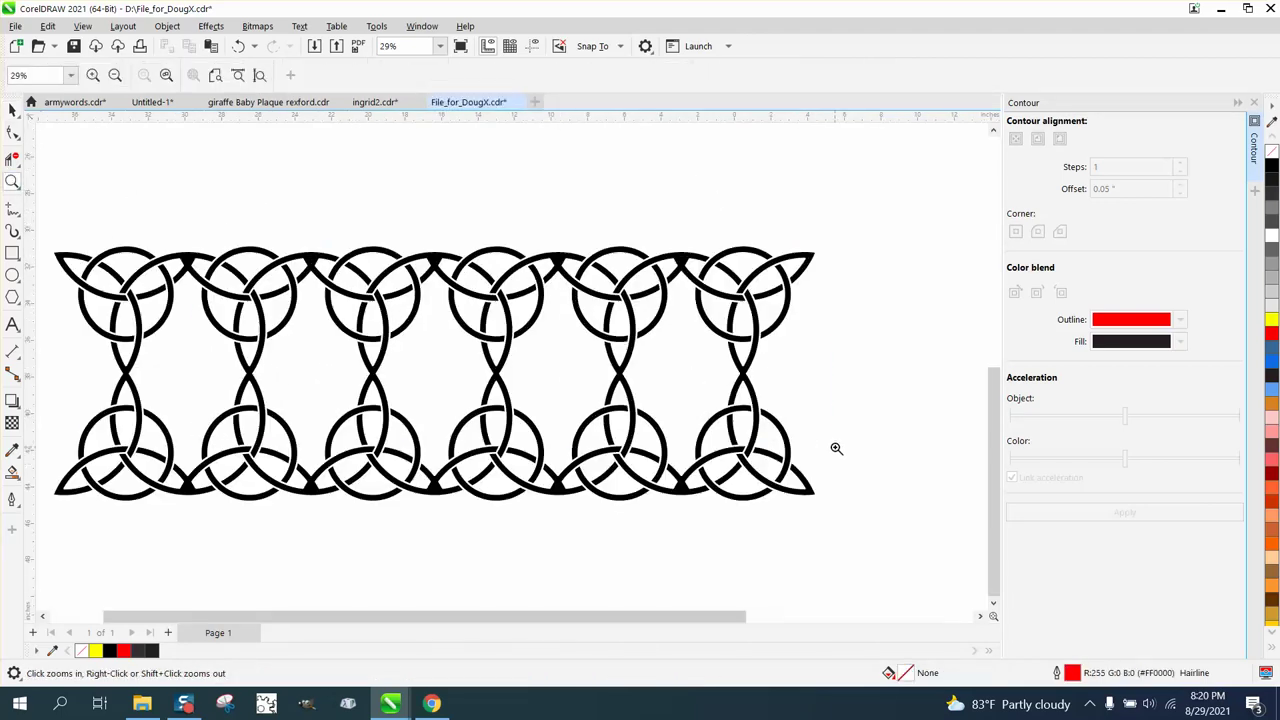
{"action": "left_click_drag", "start_coordinate": [720, 353], "coordinate": [814, 397]}
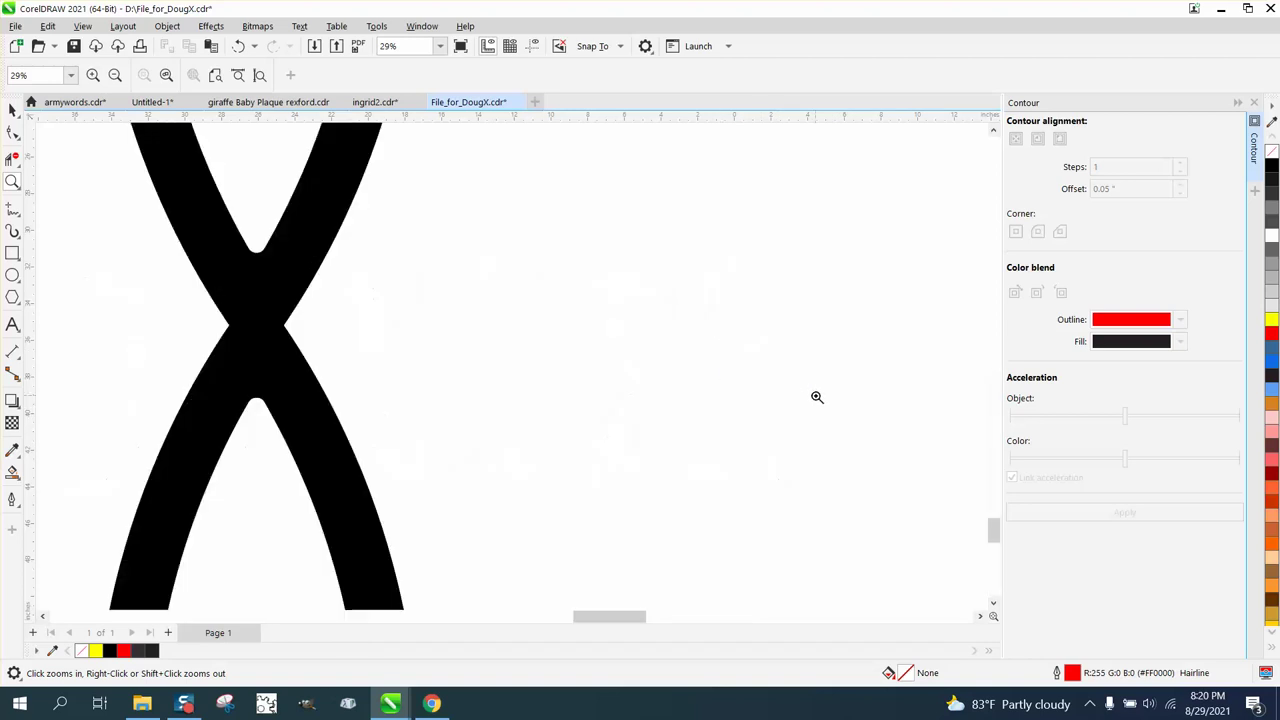
{"action": "scroll", "coordinate": [429, 334], "scroll_direction": "down", "scroll_amount": 3}
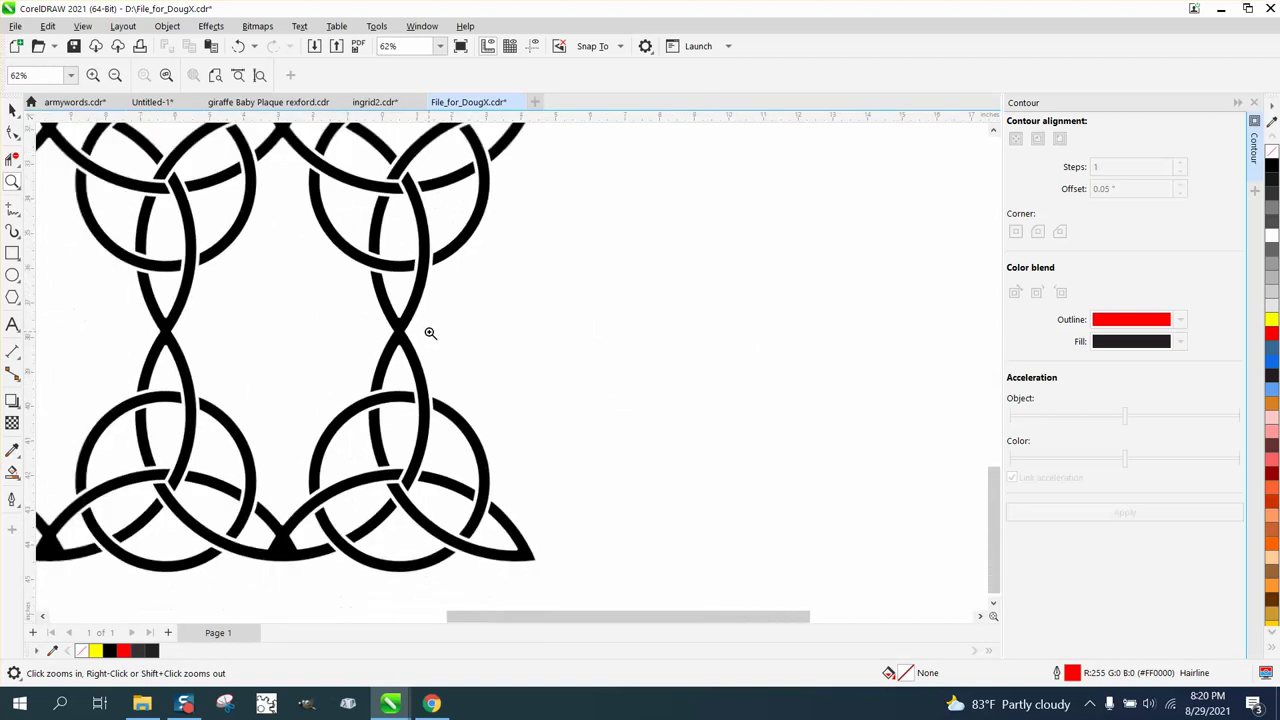
{"action": "scroll", "coordinate": [557, 346], "scroll_direction": "down", "scroll_amount": 4}
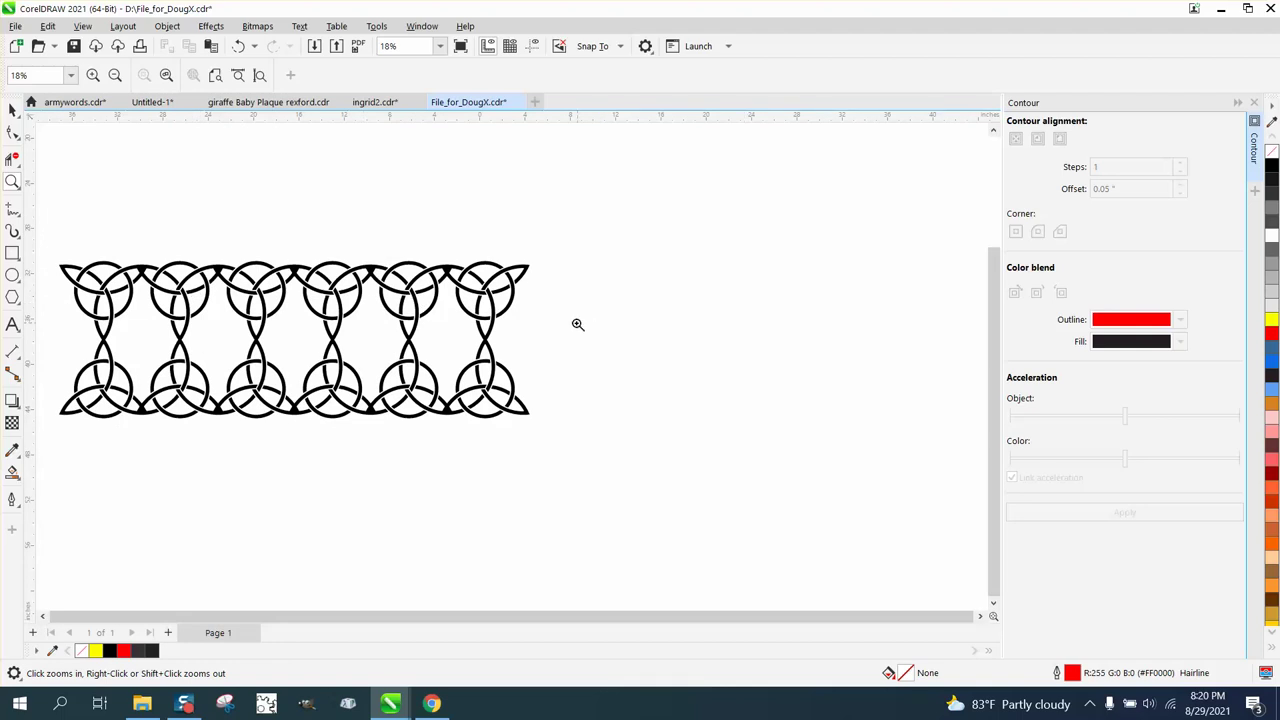
{"action": "scroll", "coordinate": [576, 324], "scroll_direction": "down", "scroll_amount": 1}
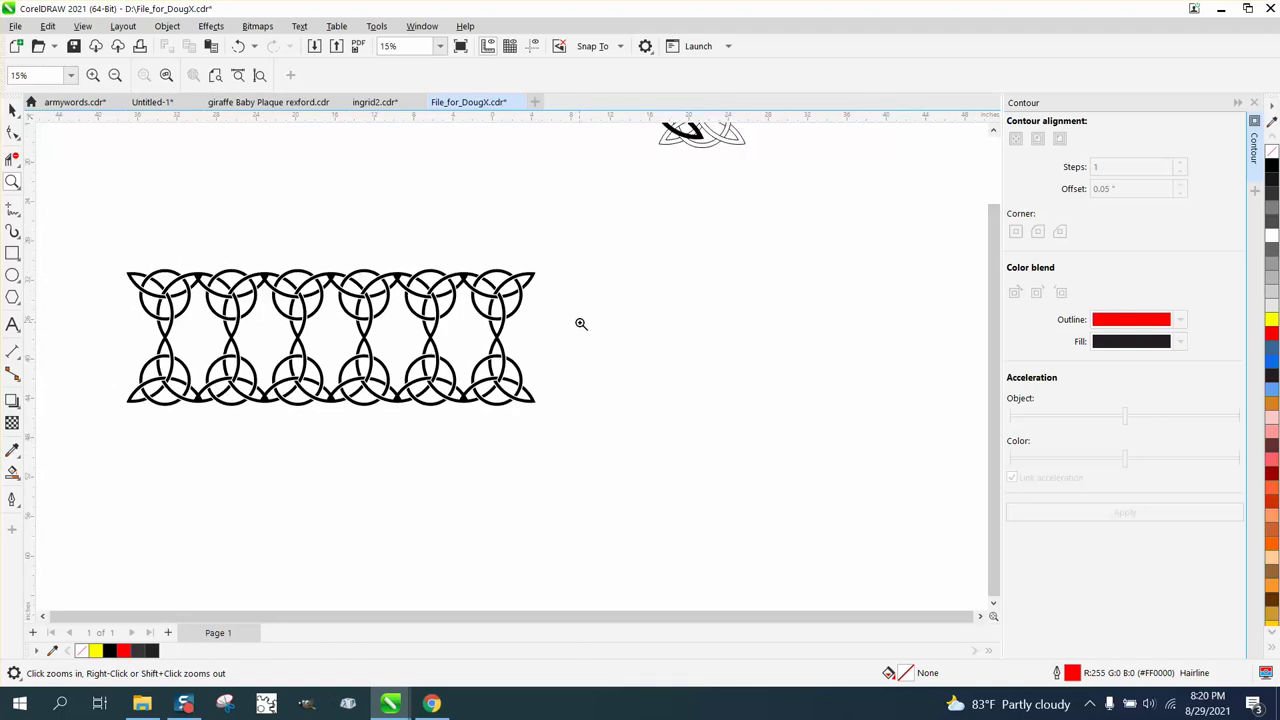